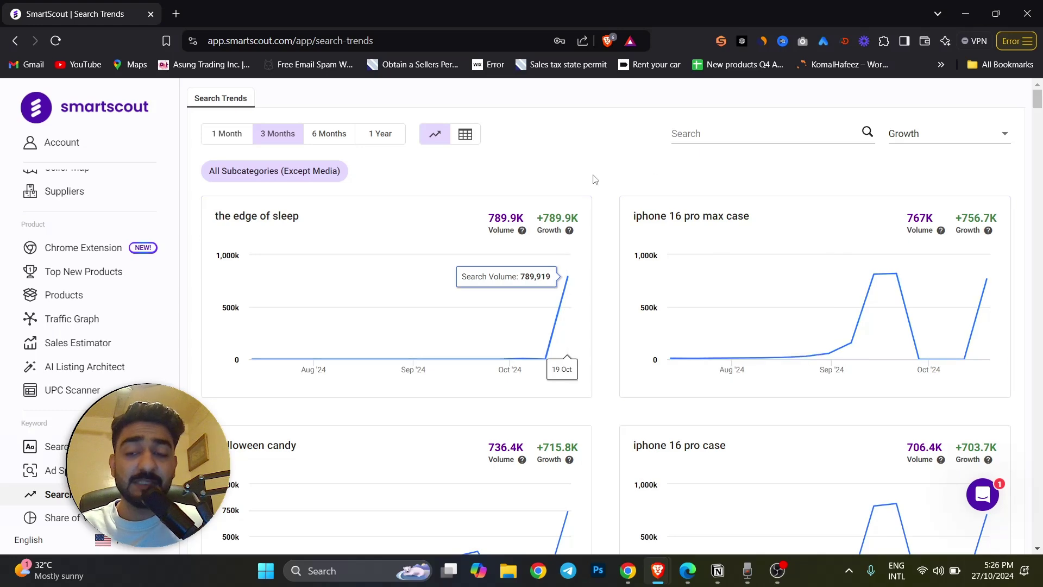
scroll(593, 181, "down", 2)
scroll(593, 181, "down", 2)
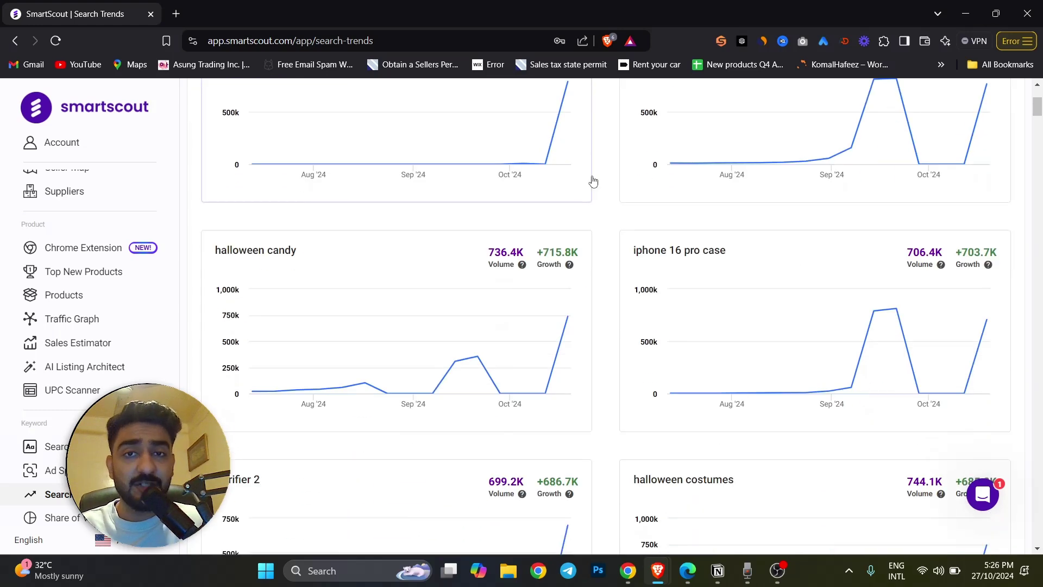
scroll(594, 181, "up", 3)
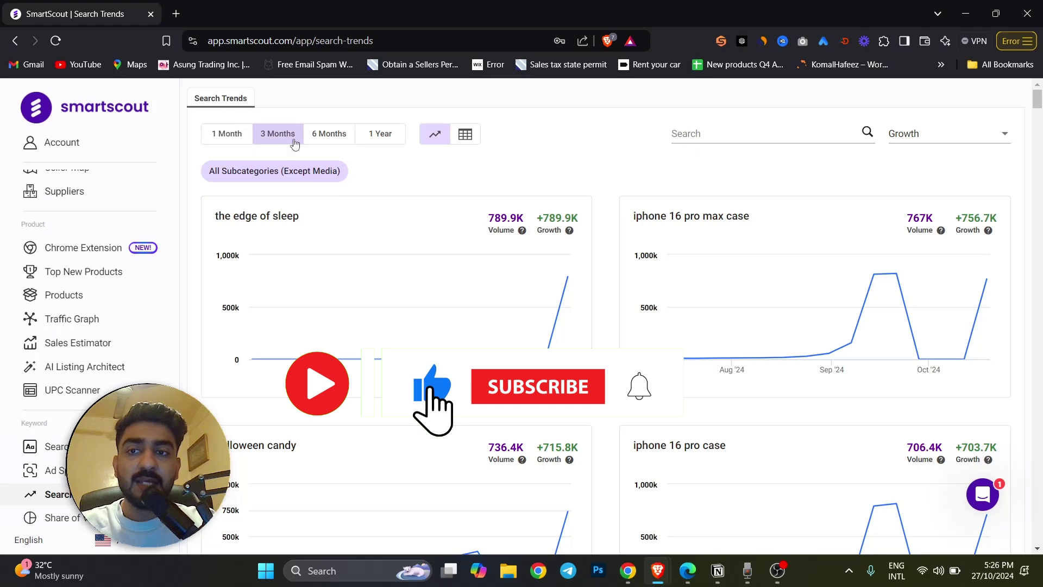
Search the web in a new browser tab for "smartscout search trends".
left_click(176, 14)
type("smartscout sea")
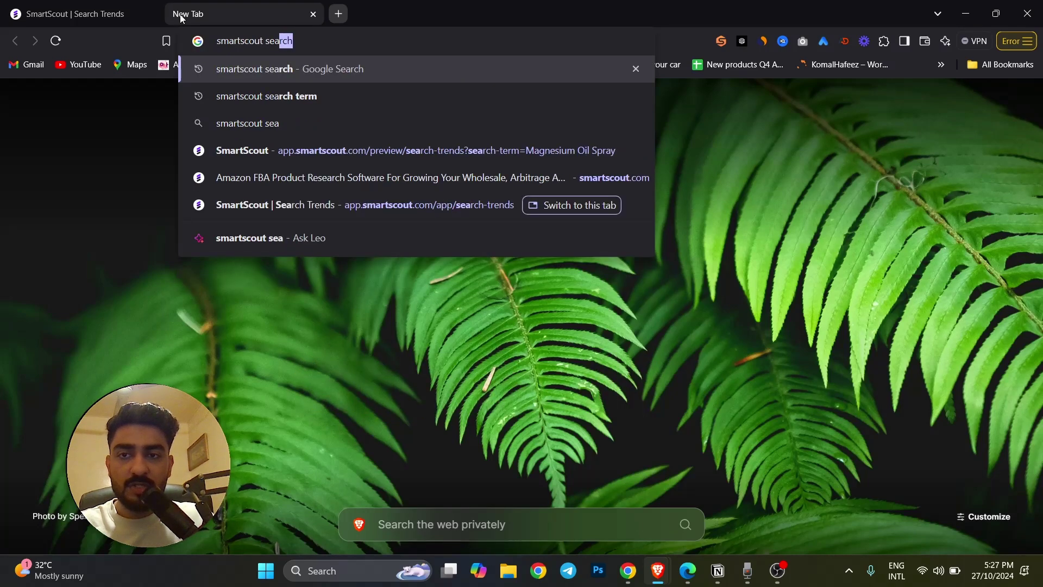
type("rch termtrends")
key("Return")
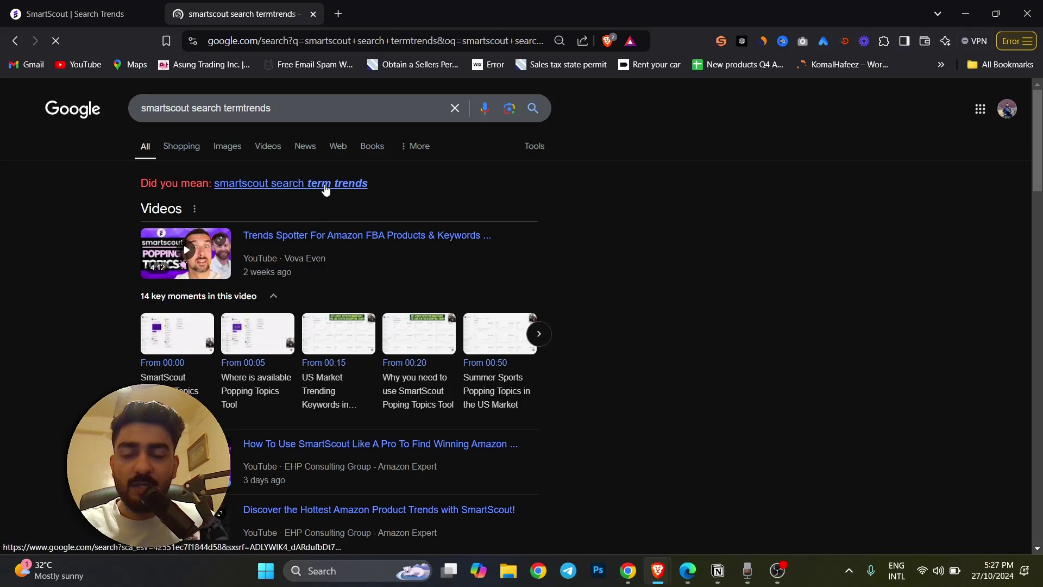
left_click(247, 109)
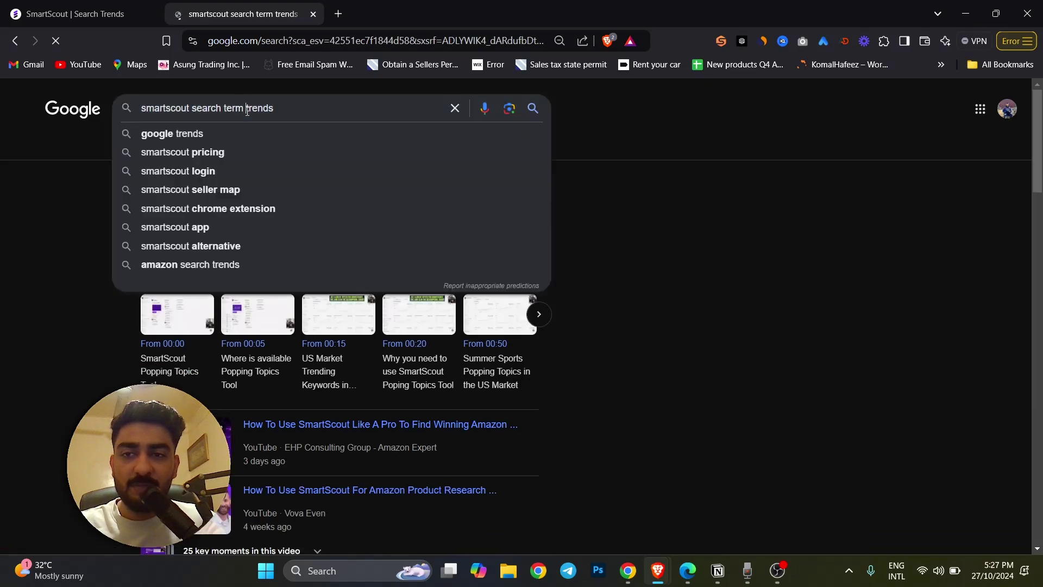
key("Return")
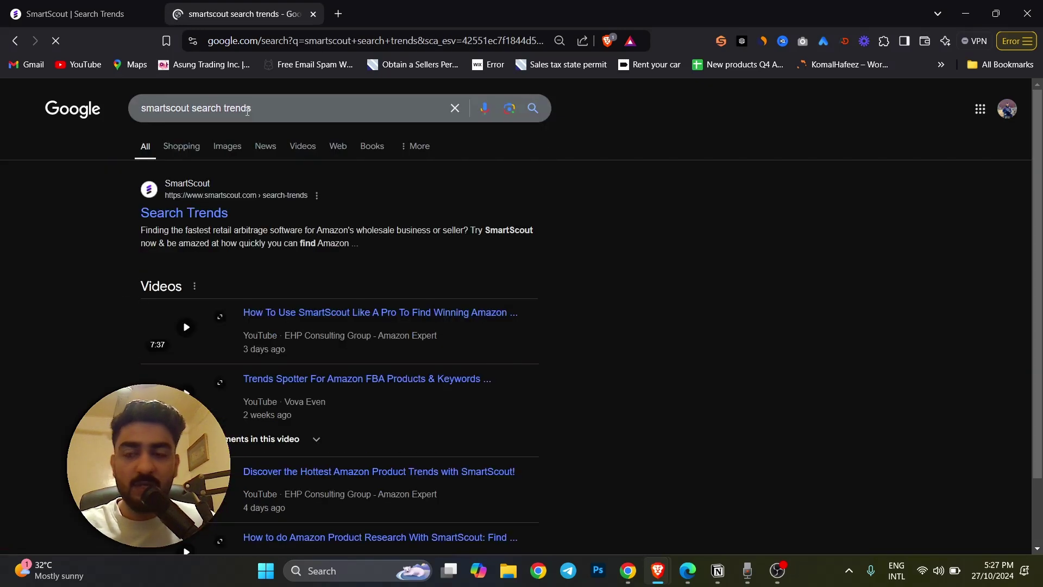
Open SmartScout's Search Trends page from the results and look over its trend charts and top trending searches list.
left_click(207, 209)
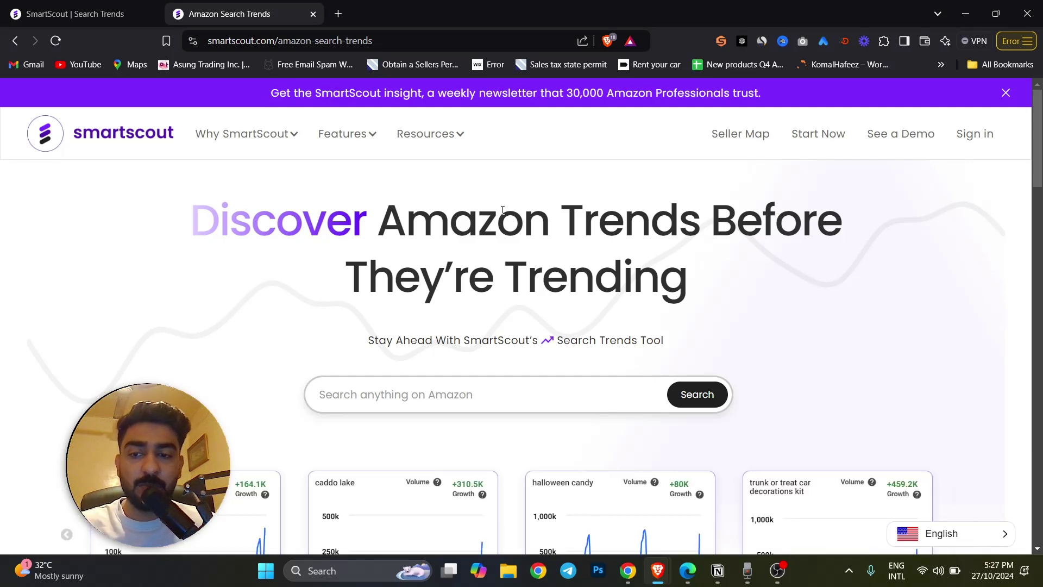
scroll(489, 207, "down", 4)
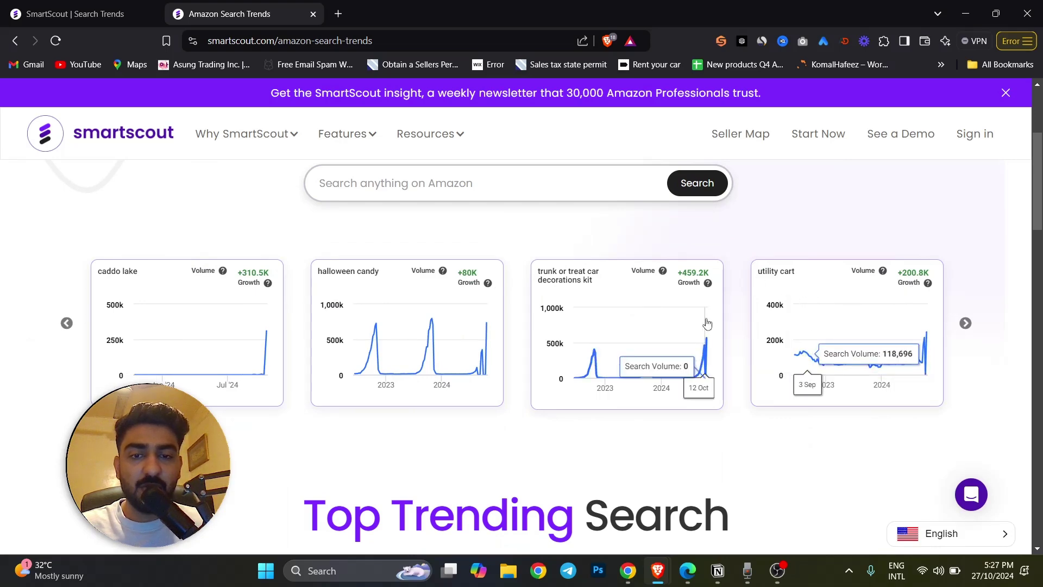
scroll(326, 283, "down", 8)
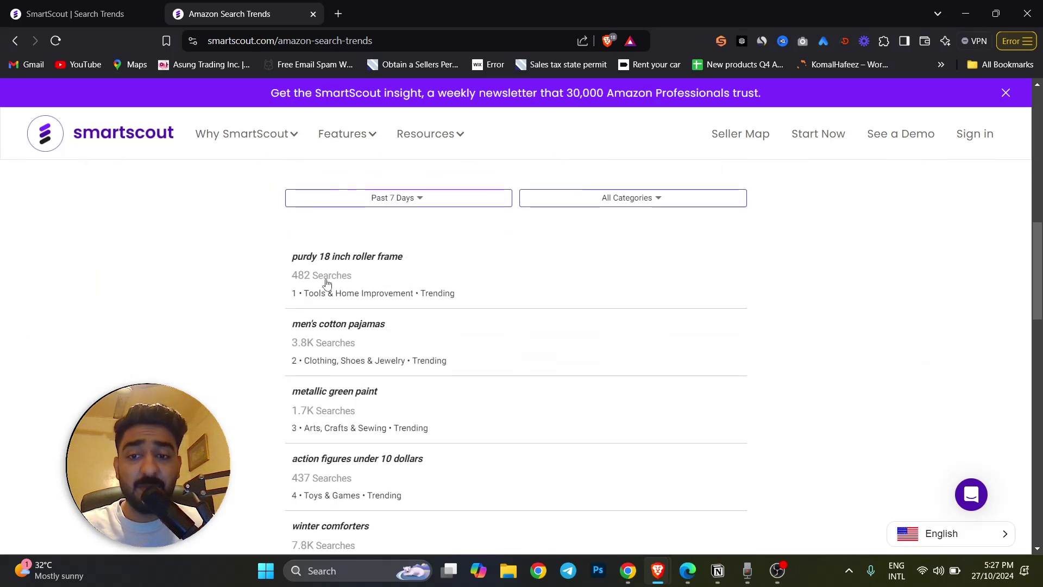
Return to the SmartScout app's Search Trends, set the period to 1 Month, and look through the trend charts.
left_click(76, 4)
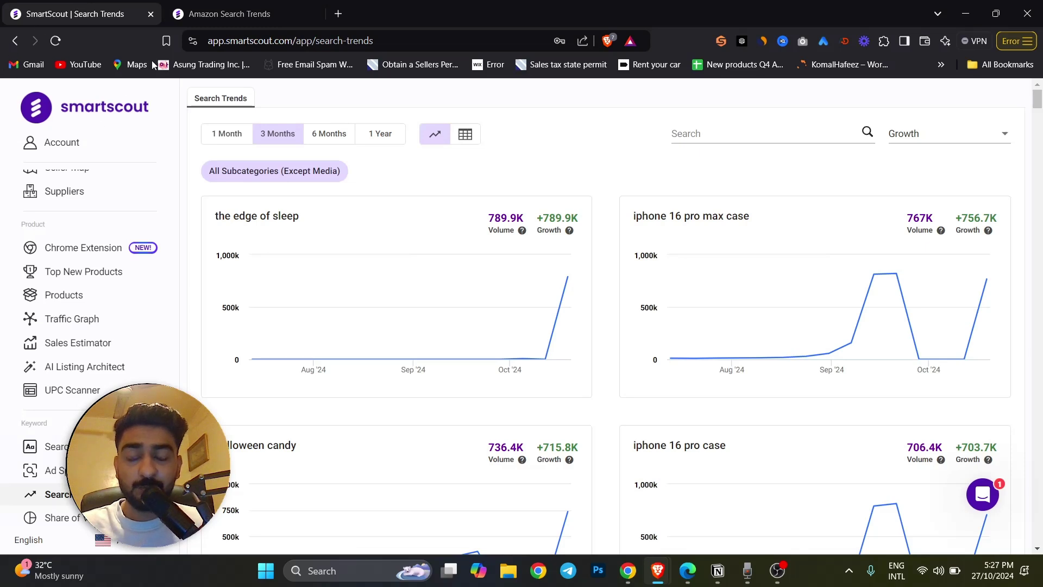
left_click(237, 136)
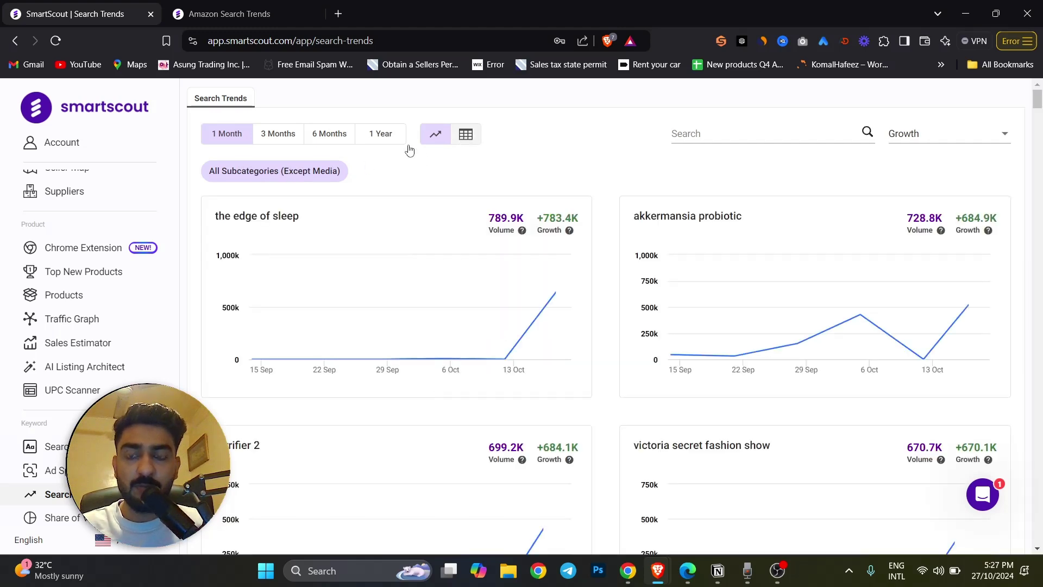
scroll(663, 235, "down", 1)
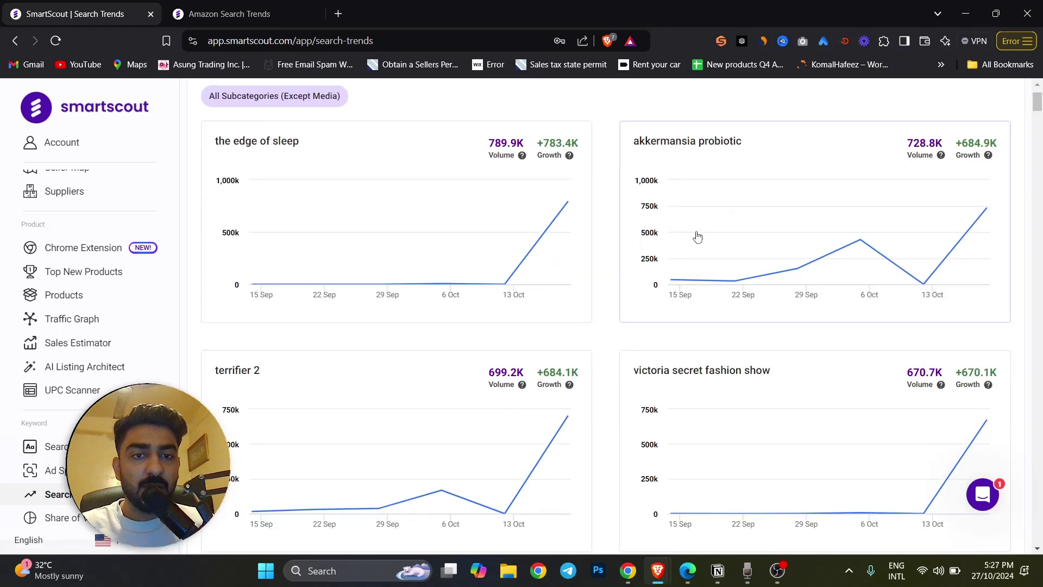
scroll(718, 233, "down", 1)
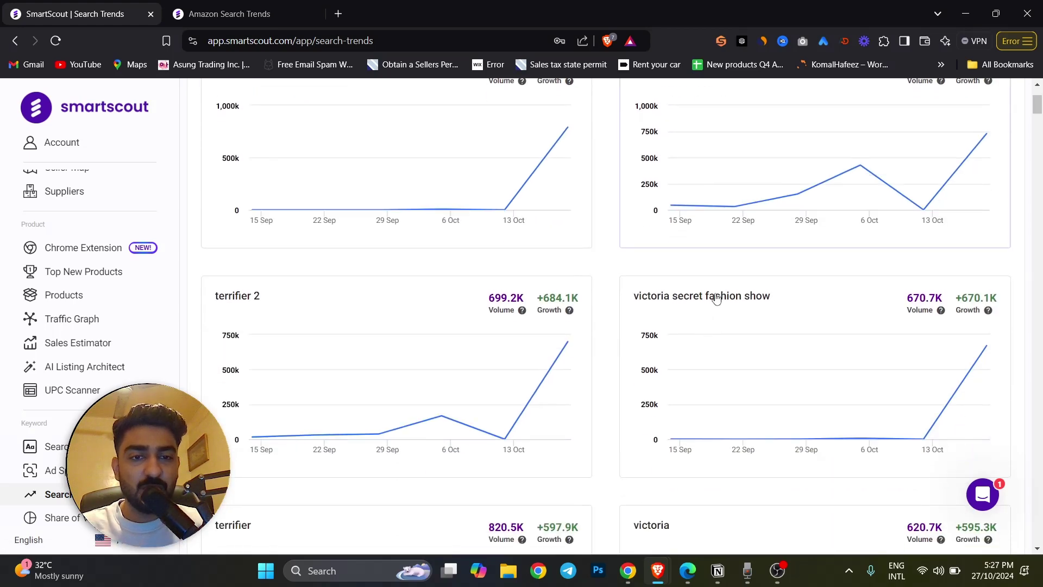
scroll(251, 285, "down", 2)
scroll(507, 312, "down", 5)
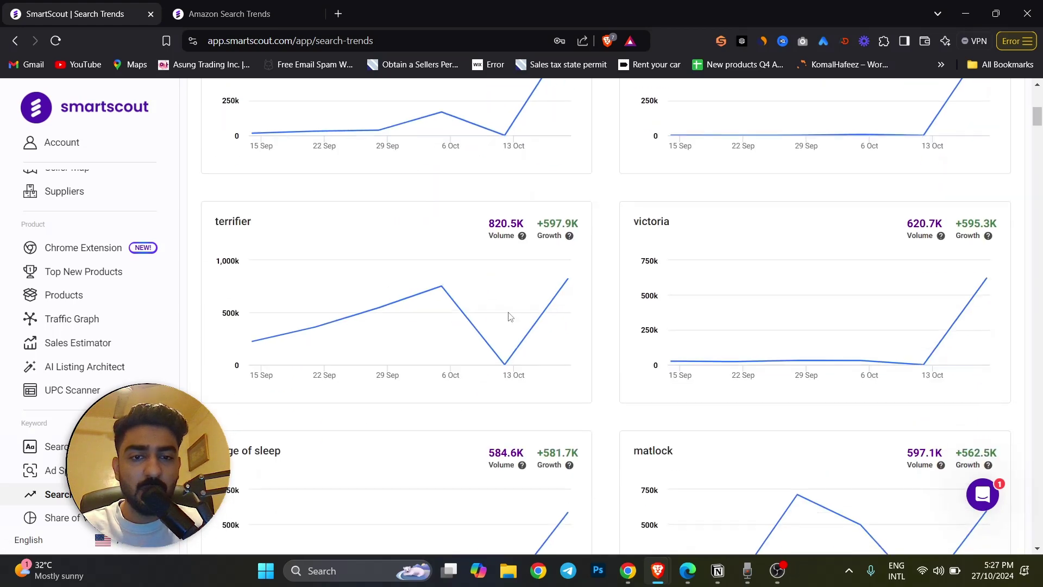
scroll(657, 297, "up", 10)
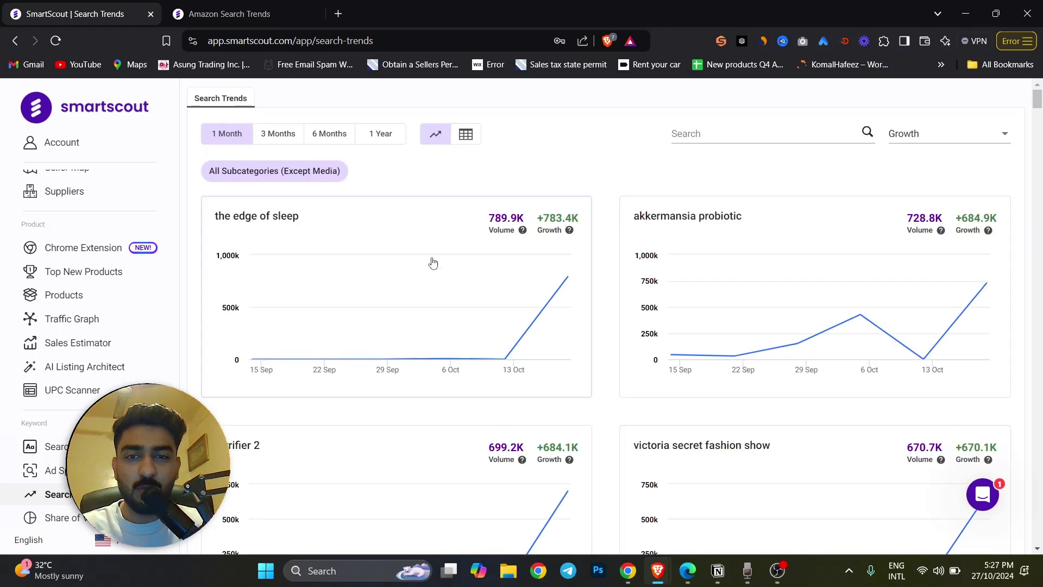
Review the Amazon results for the trending term "the edge of sleep" and close that results tab.
left_click(276, 219)
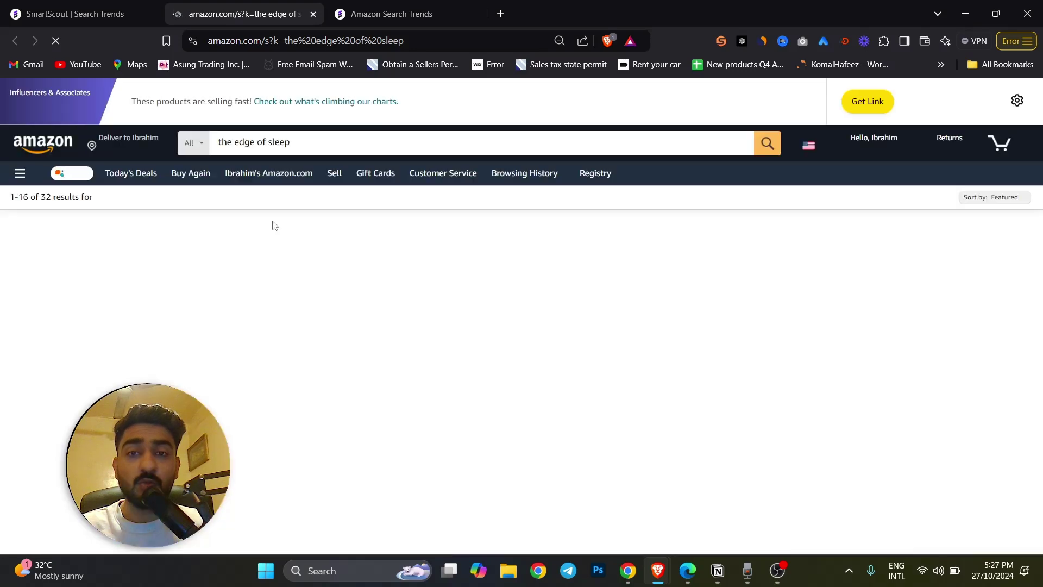
scroll(274, 226, "down", 1)
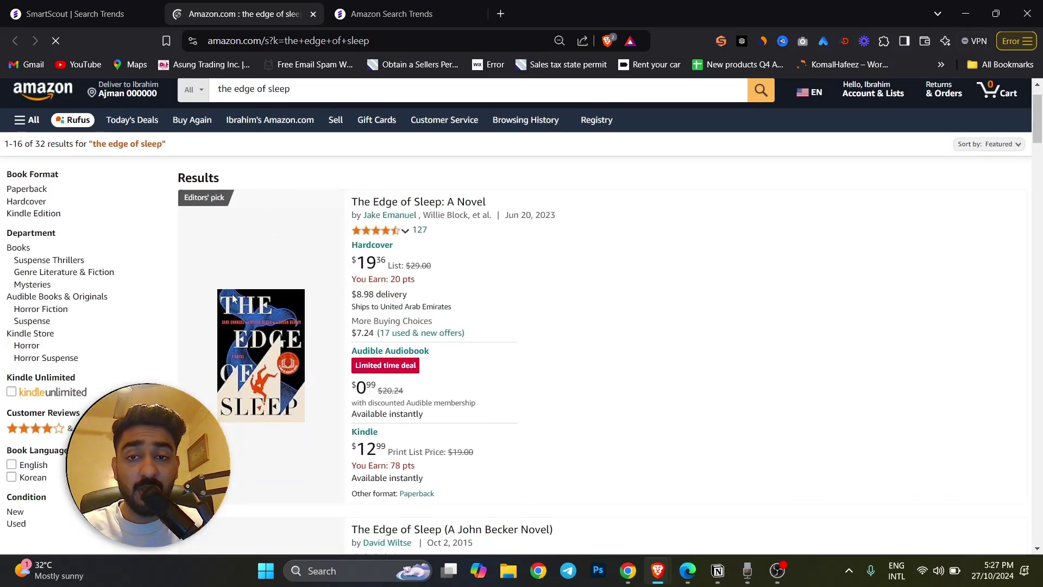
scroll(234, 298, "down", 10)
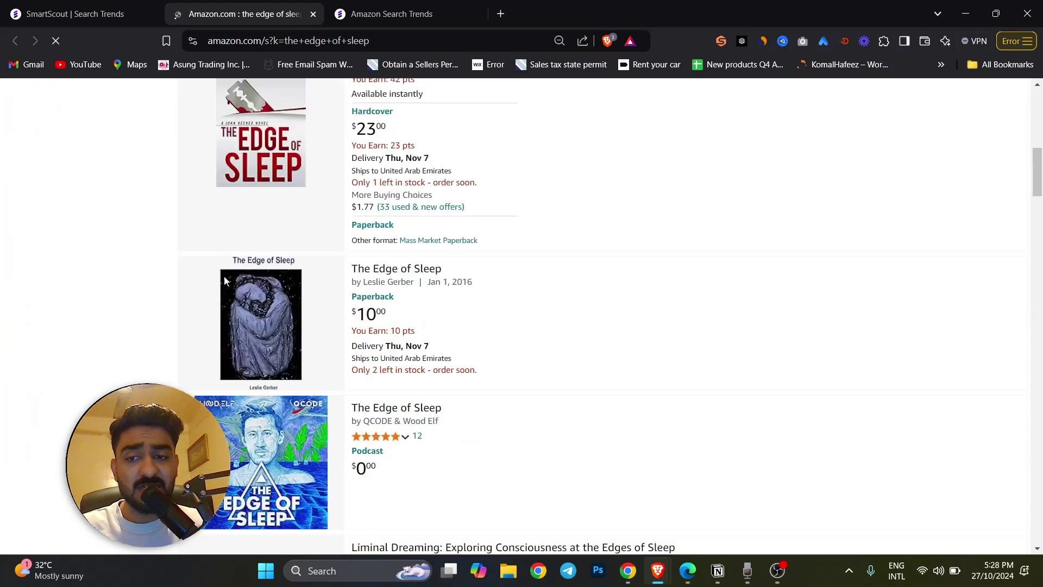
scroll(224, 281, "up", 1)
scroll(317, 227, "up", 2)
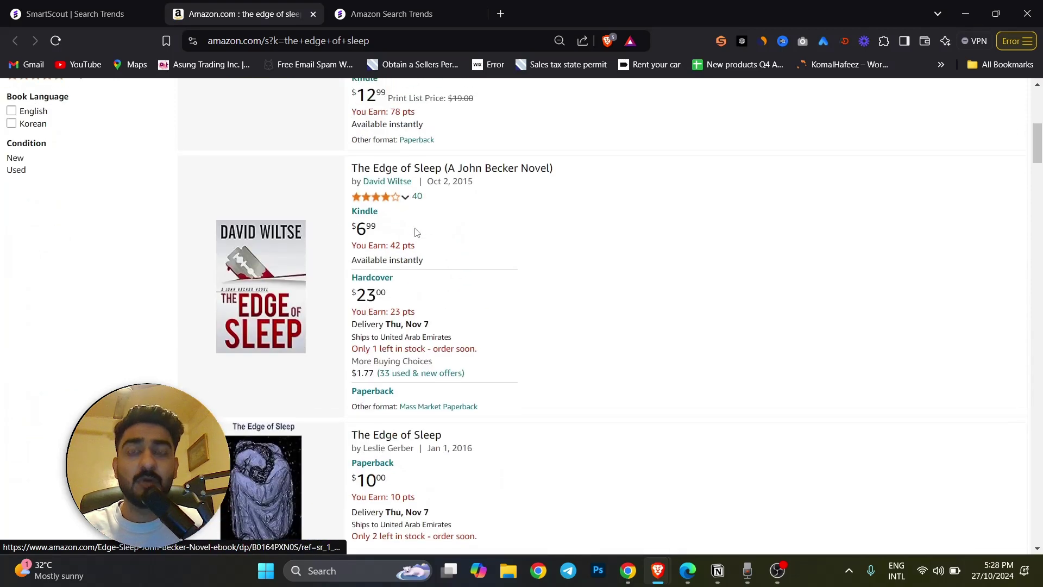
left_click(109, 13)
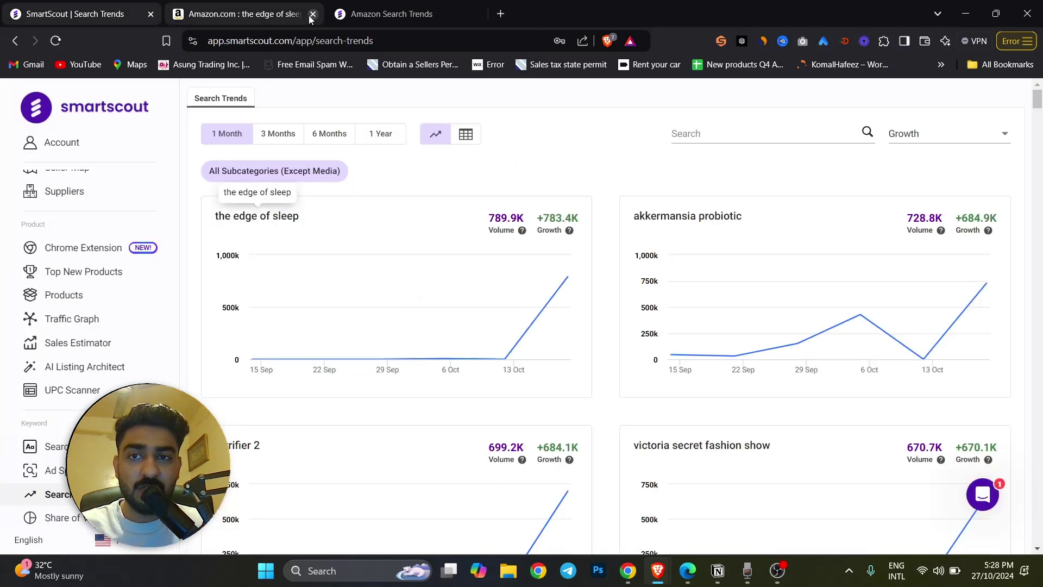
left_click(313, 14)
Review the Amazon results for the trending term "akkermansia probiotic" and return to the SmartScout app's trend charts.
scroll(657, 251, "down", 3)
scroll(663, 233, "up", 2)
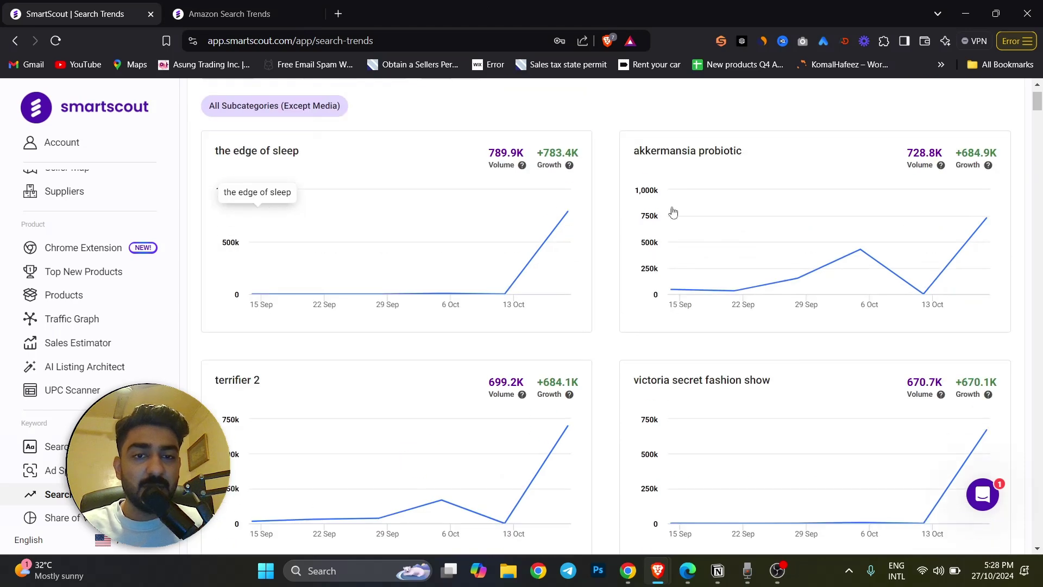
left_click(652, 151)
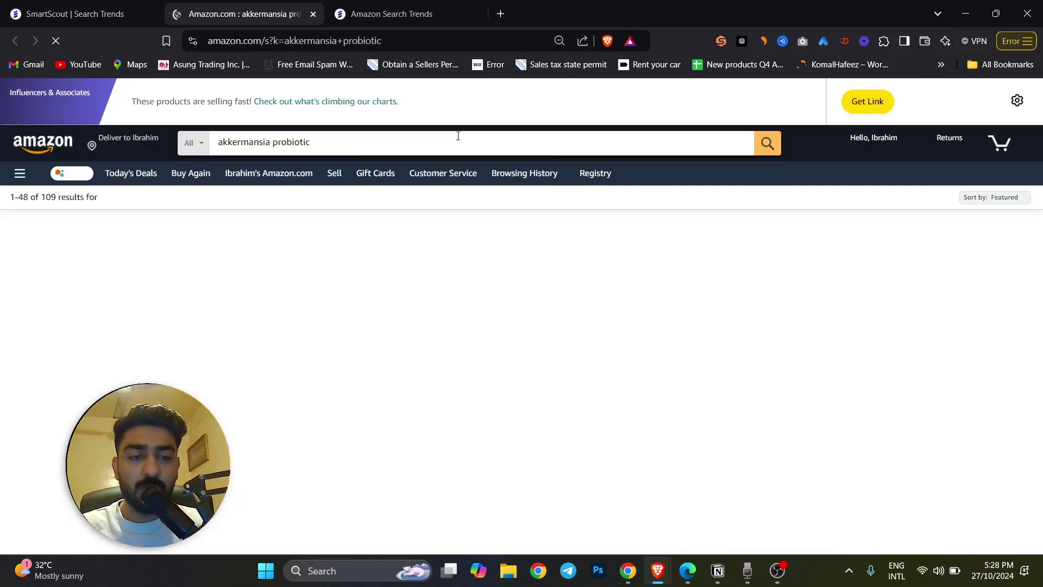
scroll(581, 246, "down", 2)
scroll(581, 245, "down", 1)
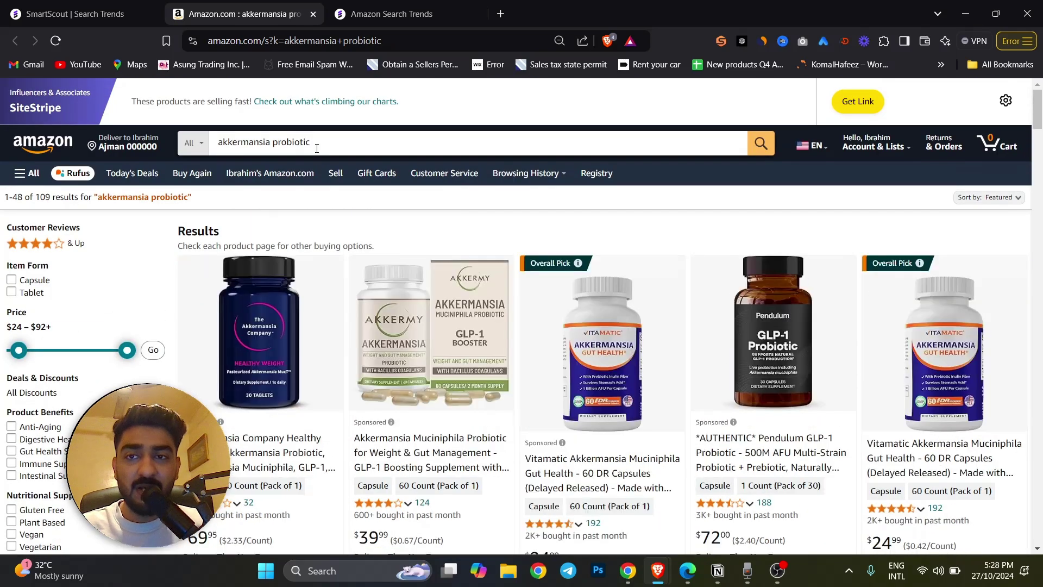
left_click(54, 4)
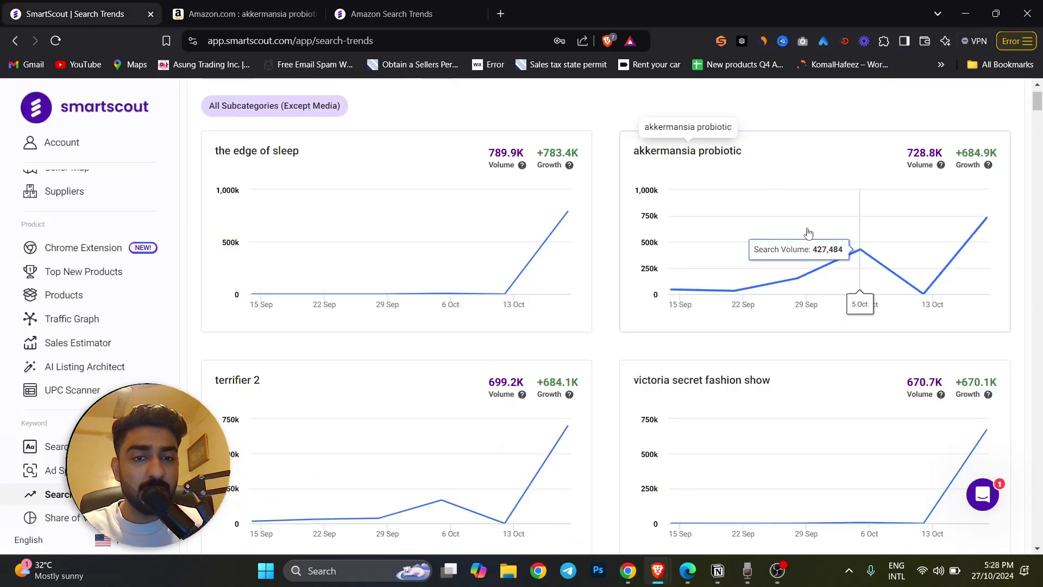
Browse the one-month trend charts, open the Amazon results for "matlock", and close the "akkermansia probiotic" results tab.
scroll(925, 179, "up", 1)
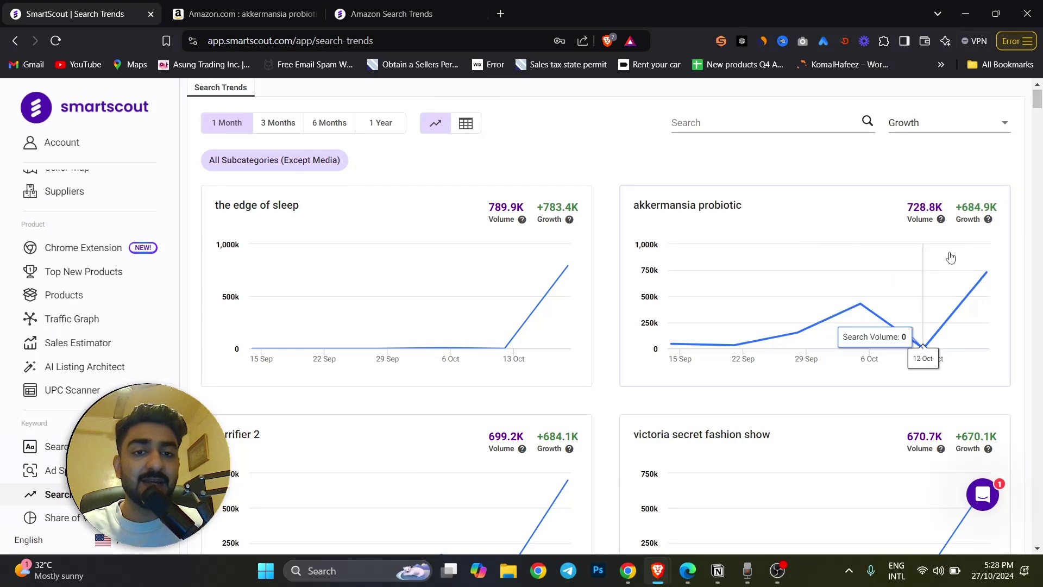
scroll(357, 202, "down", 5)
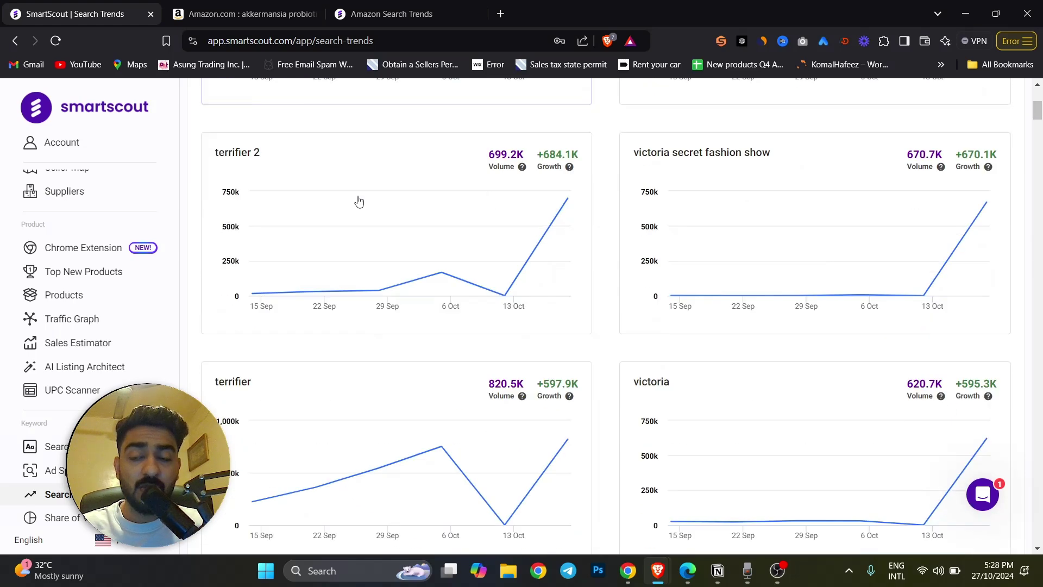
scroll(359, 202, "down", 7)
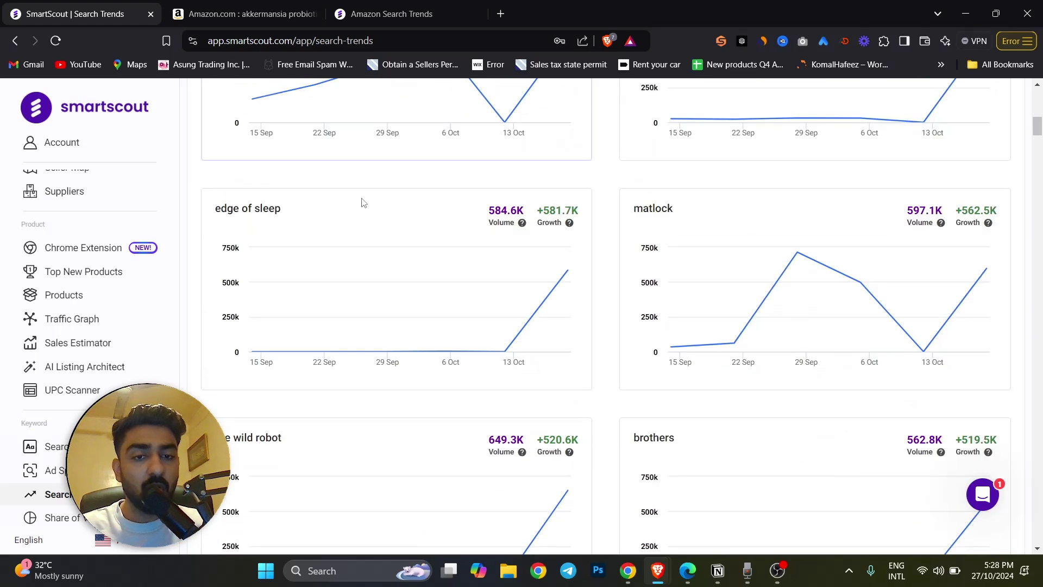
scroll(361, 202, "down", 2)
scroll(264, 323, "down", 5)
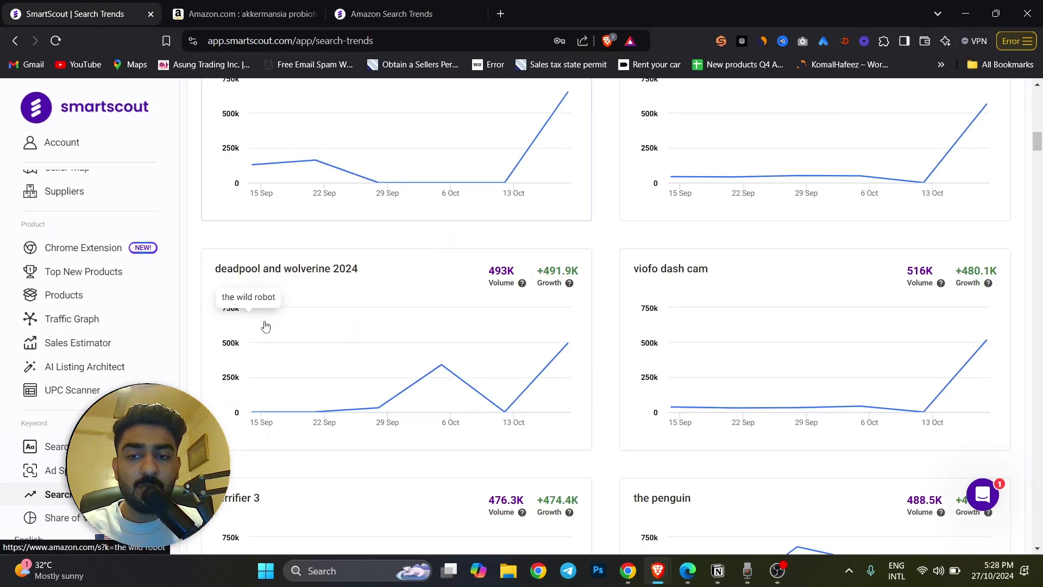
scroll(750, 337, "up", 4)
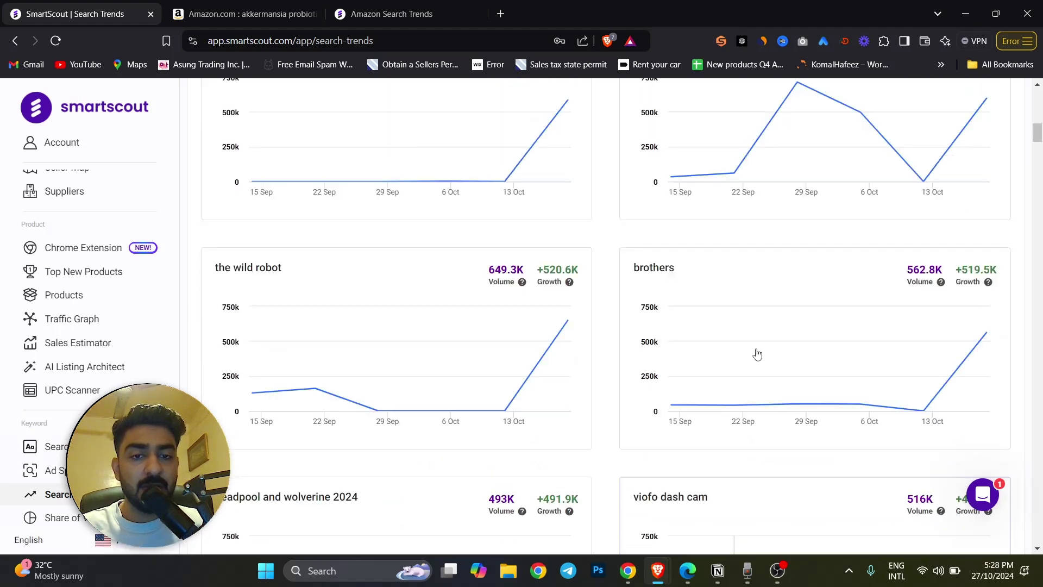
scroll(679, 184, "up", 3)
left_click(657, 201)
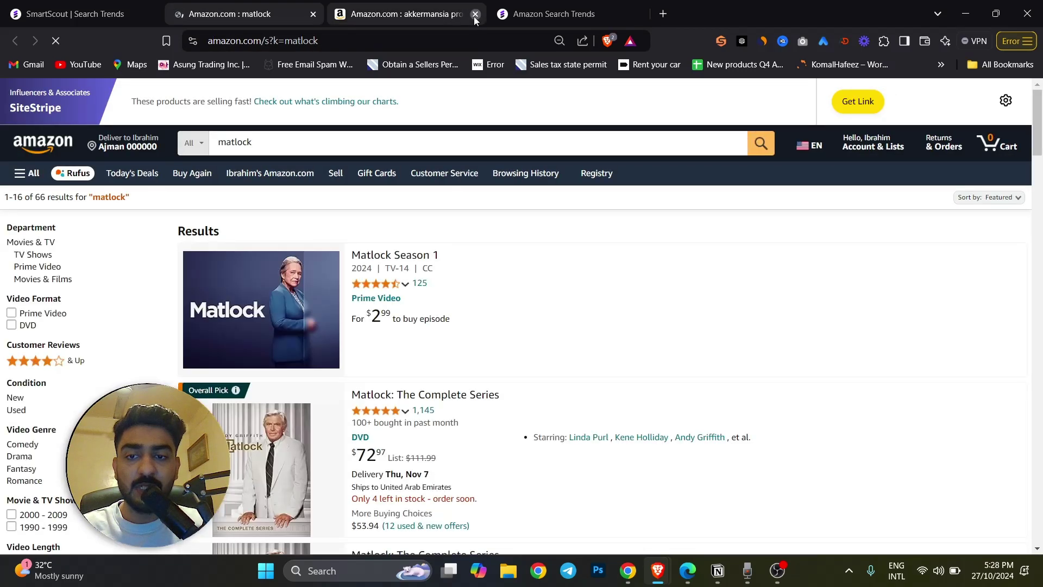
left_click(477, 15)
scroll(444, 310, "down", 2)
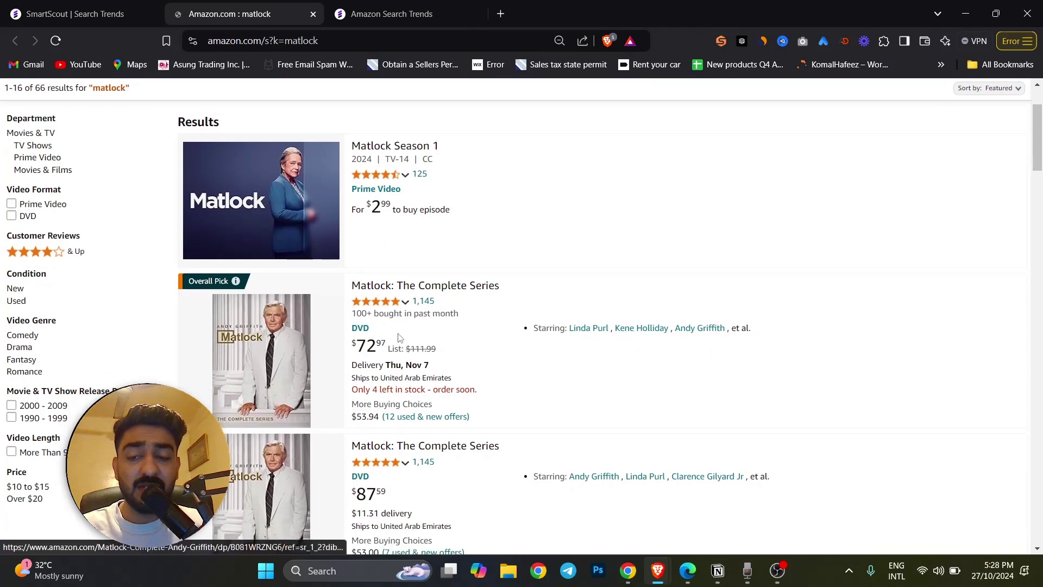
Switch back to SmartScout's public Amazon Search Trends page and look through its list of trending searches.
left_click(54, 11)
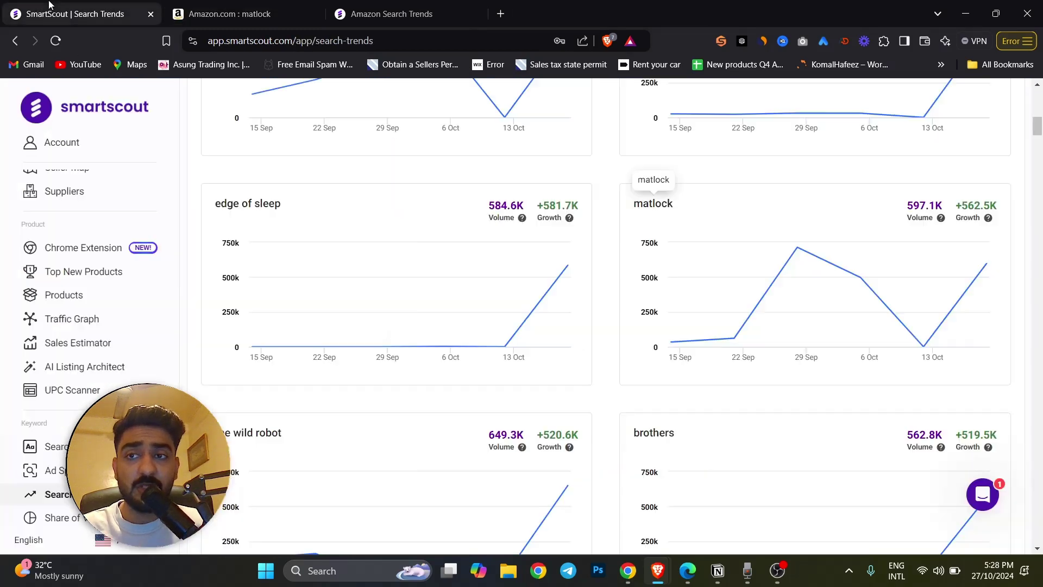
left_click(436, 5)
scroll(368, 270, "down", 3)
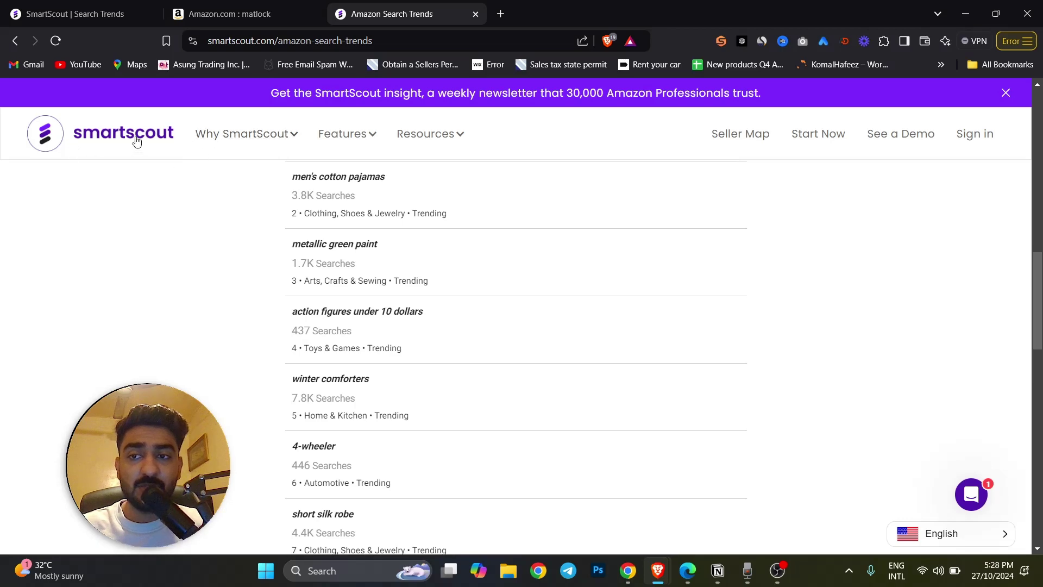
scroll(413, 216, "down", 10)
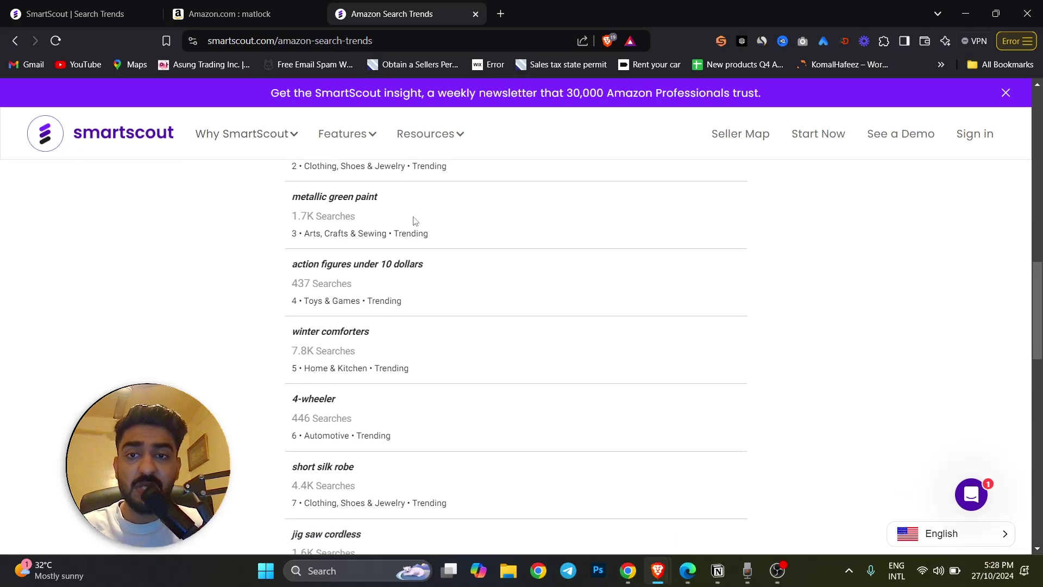
scroll(414, 220, "down", 3)
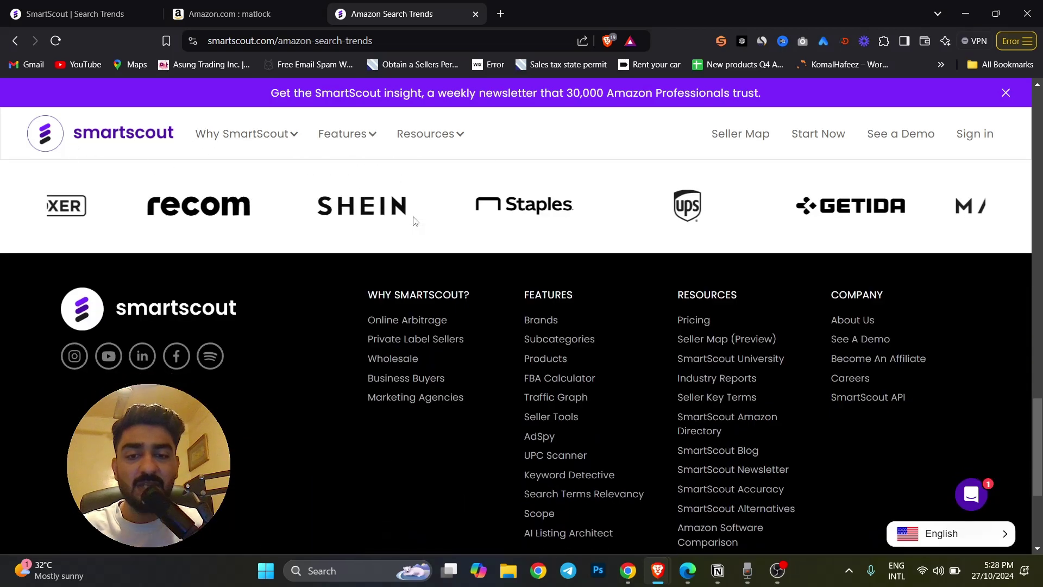
Leave the public trends page, return to the SmartScout app and open its Search Terms tool.
scroll(414, 220, "up", 4)
scroll(415, 217, "up", 12)
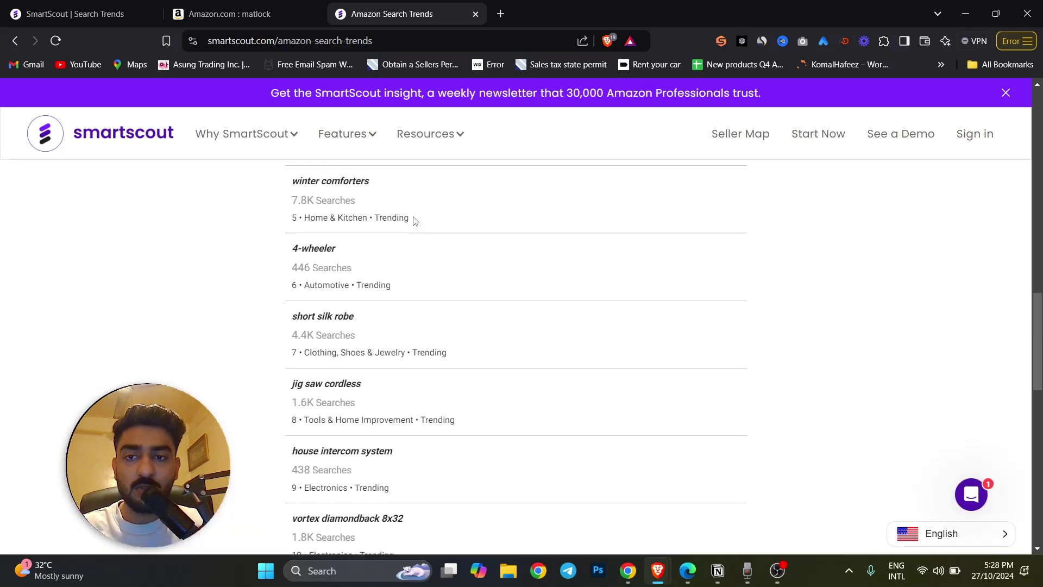
left_click(48, 5)
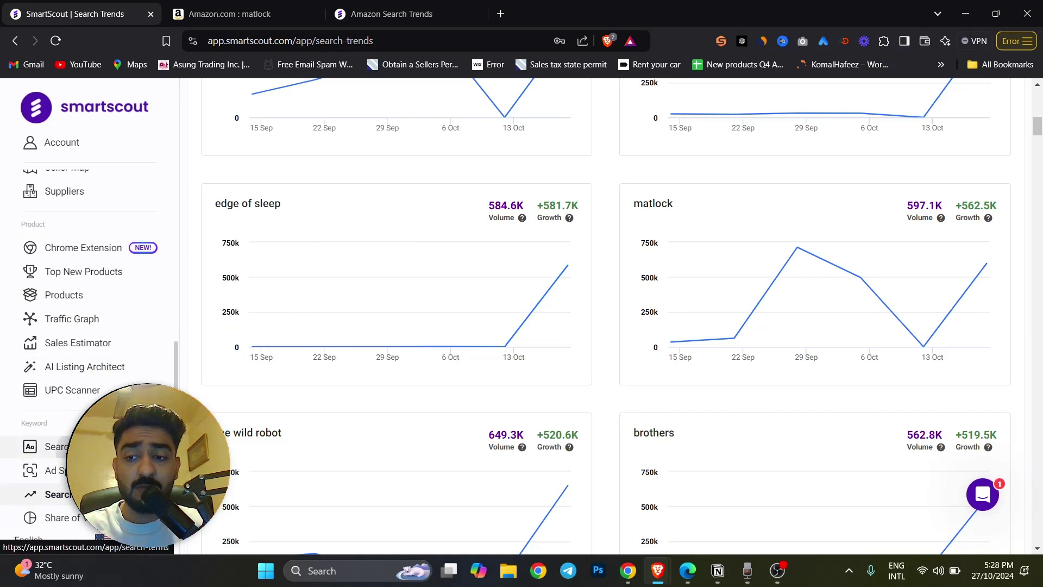
left_click(51, 446)
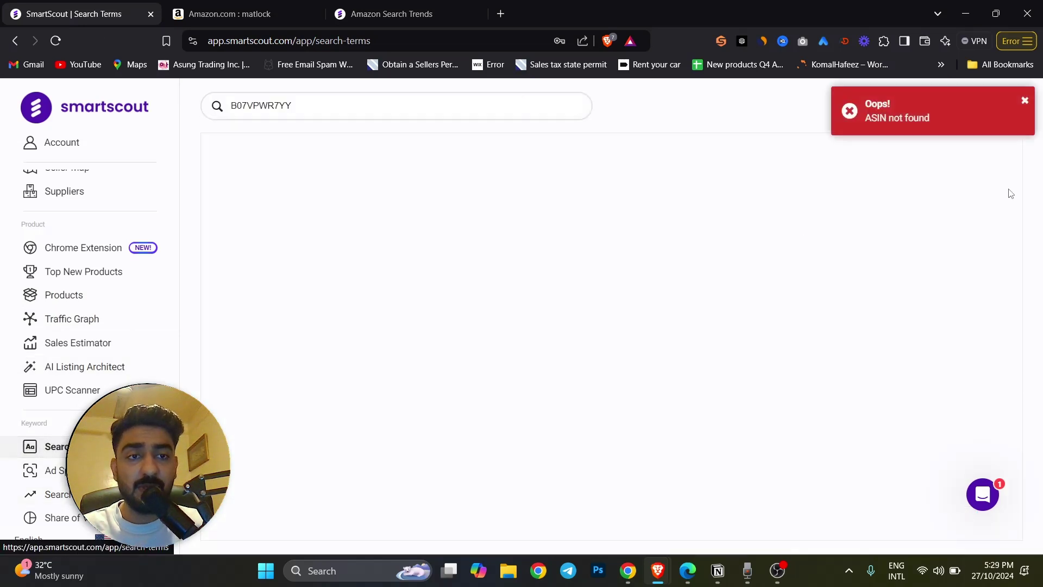
left_click(313, 110)
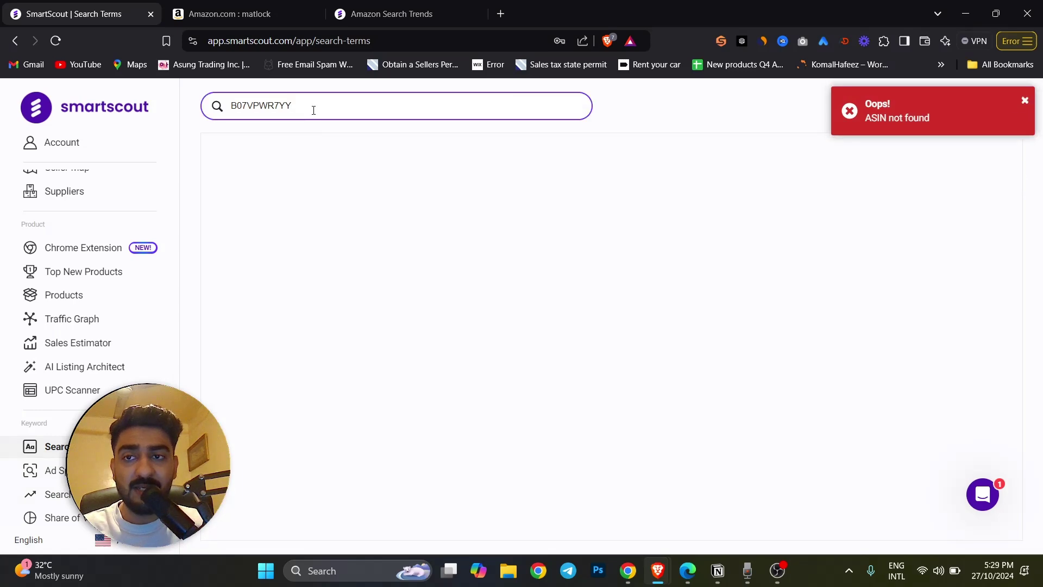
Switch to the Amazon results tab, search for "halloween" and look over the first products.
left_click(228, 13)
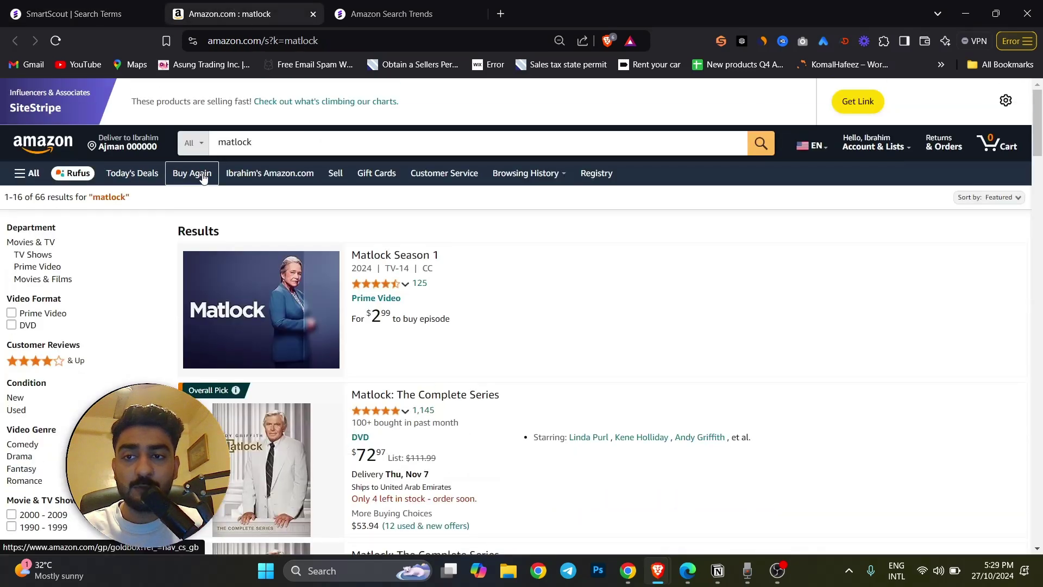
left_click(272, 145)
key("BackSpace")
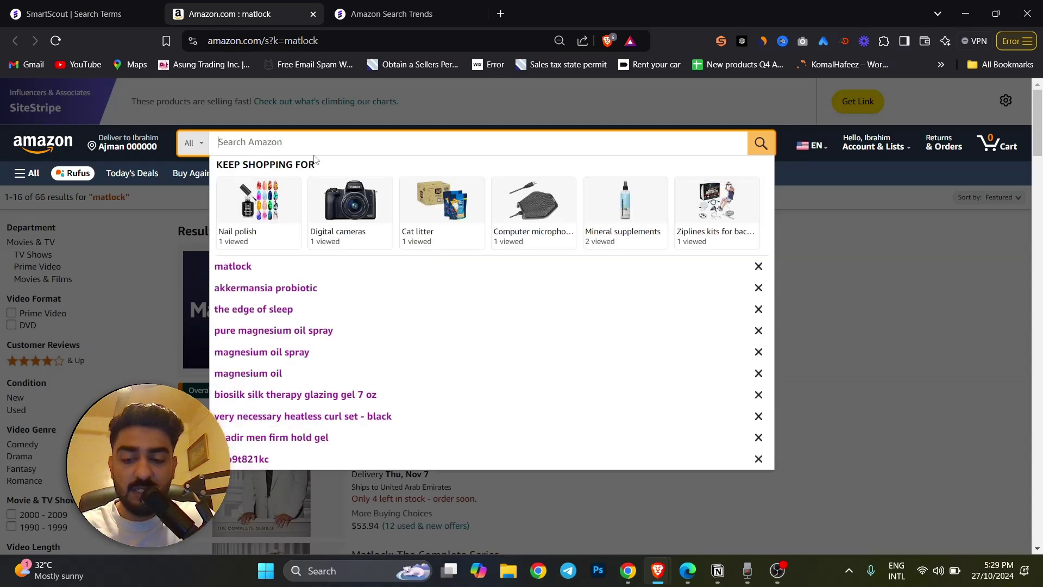
type("halloween")
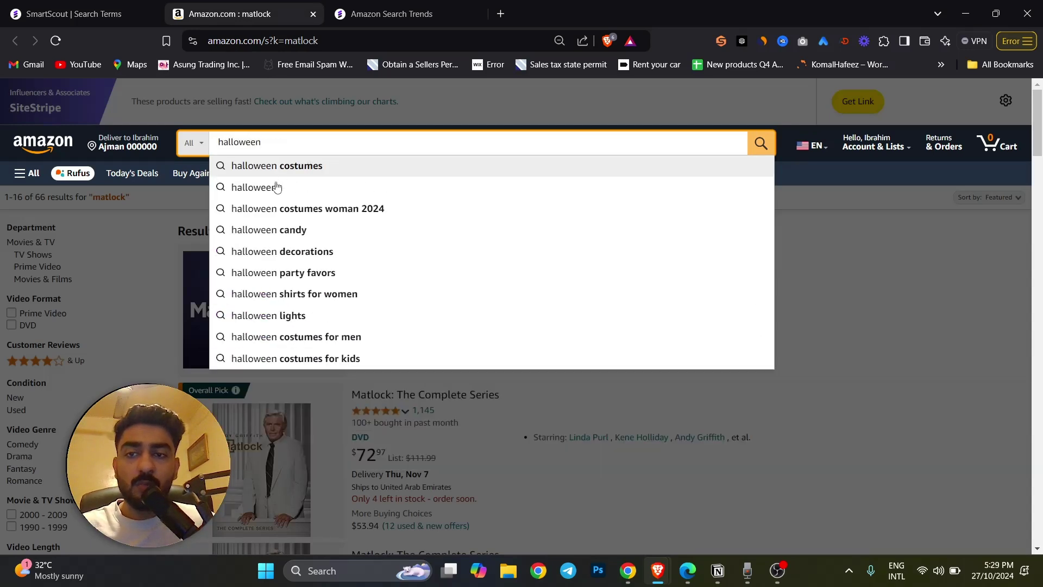
left_click(276, 187)
scroll(530, 255, "down", 2)
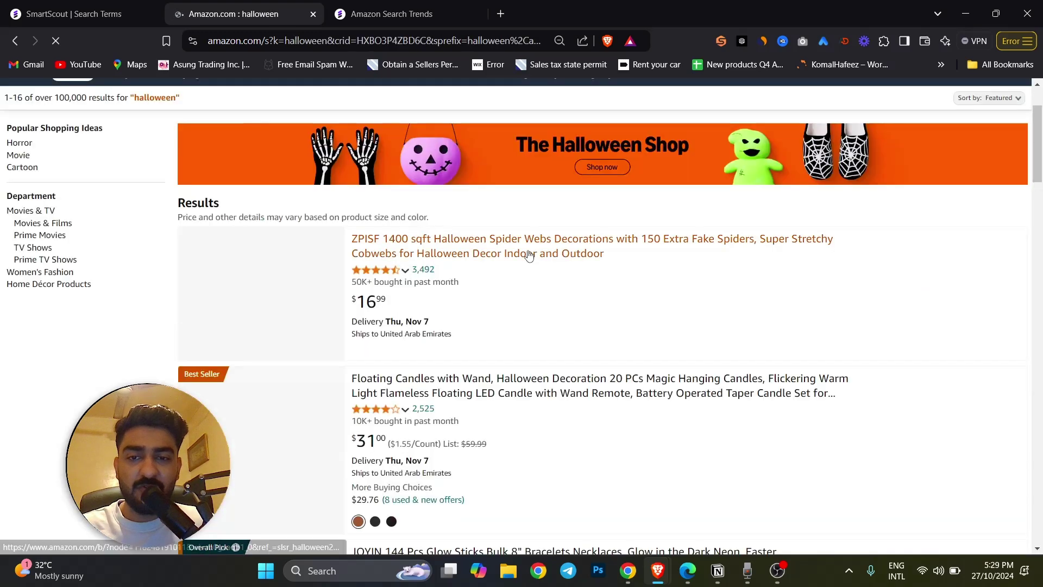
scroll(530, 256, "down", 1)
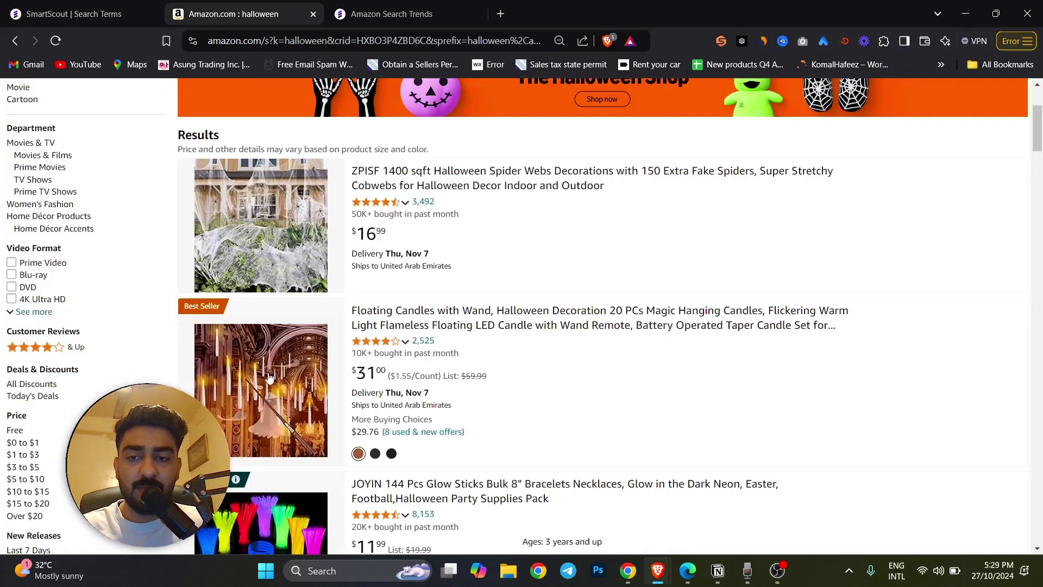
Try to look up the crid code from the Amazon results address in SmartScout's Search Terms tool.
left_click(401, 40)
double_click(405, 41)
key("ctrl+c")
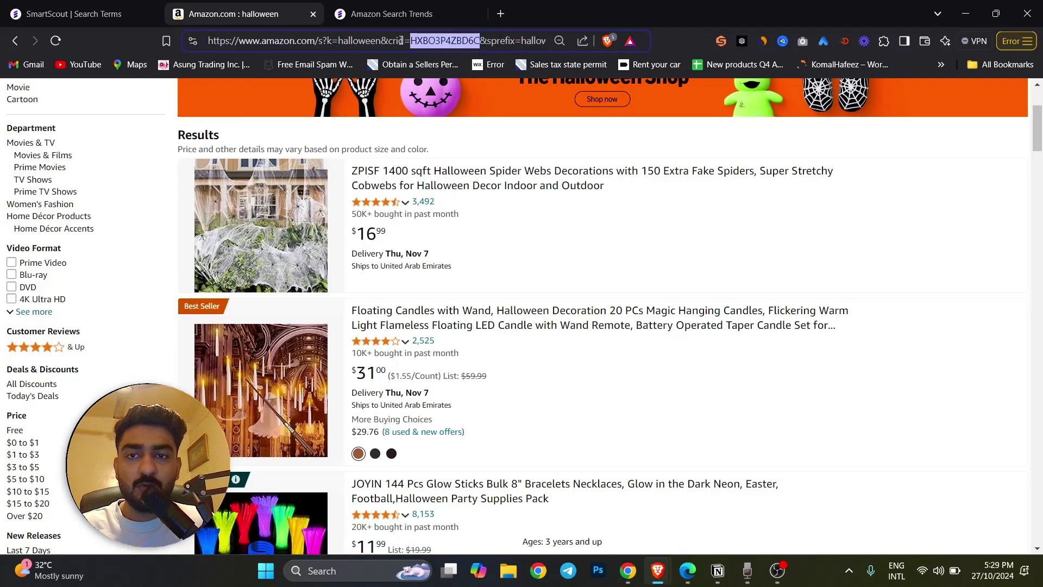
left_click(128, 4)
triple_click(309, 102)
key("ctrl+v")
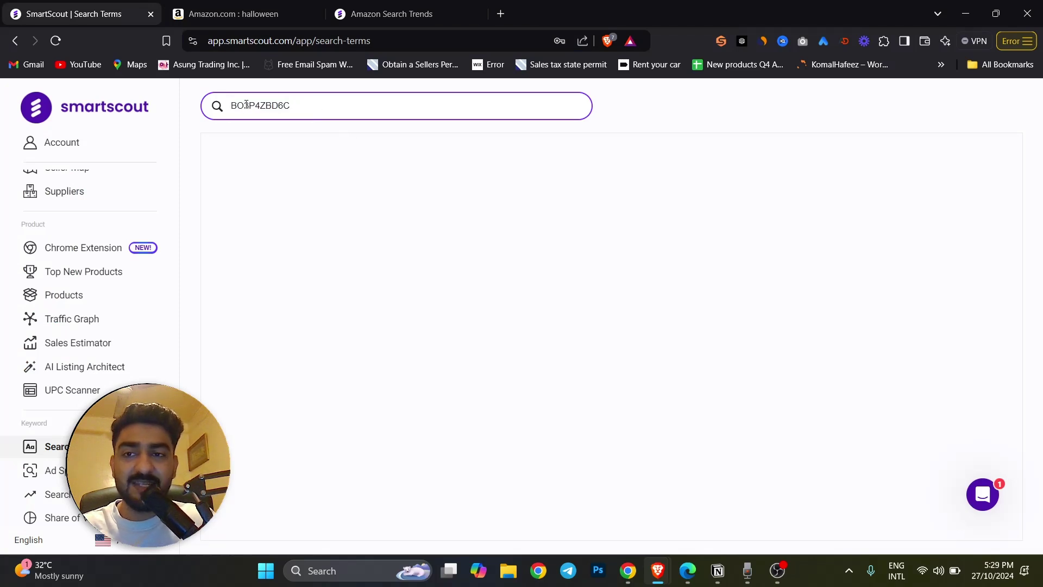
key("Return")
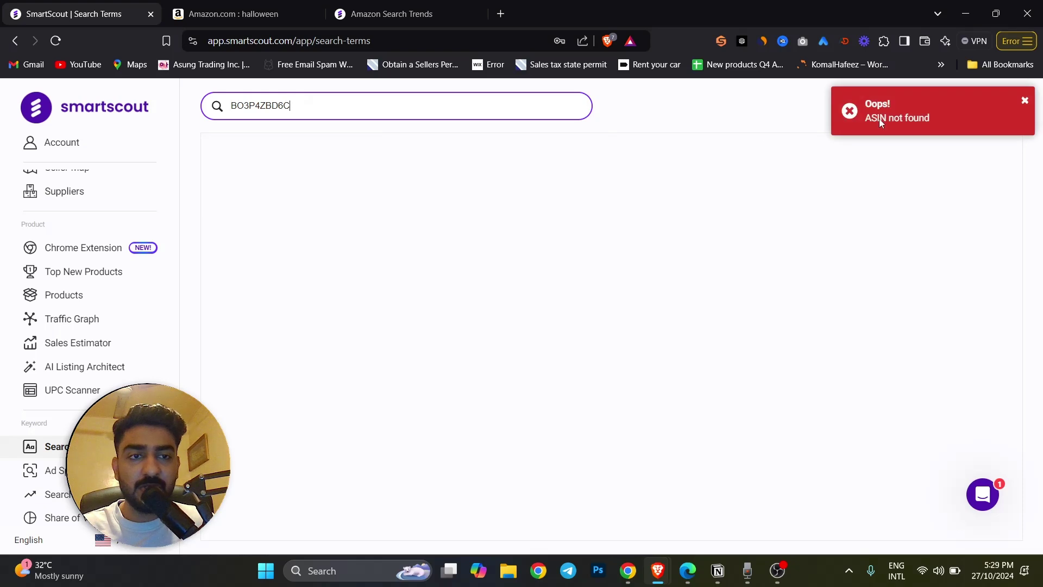
left_click(1022, 90)
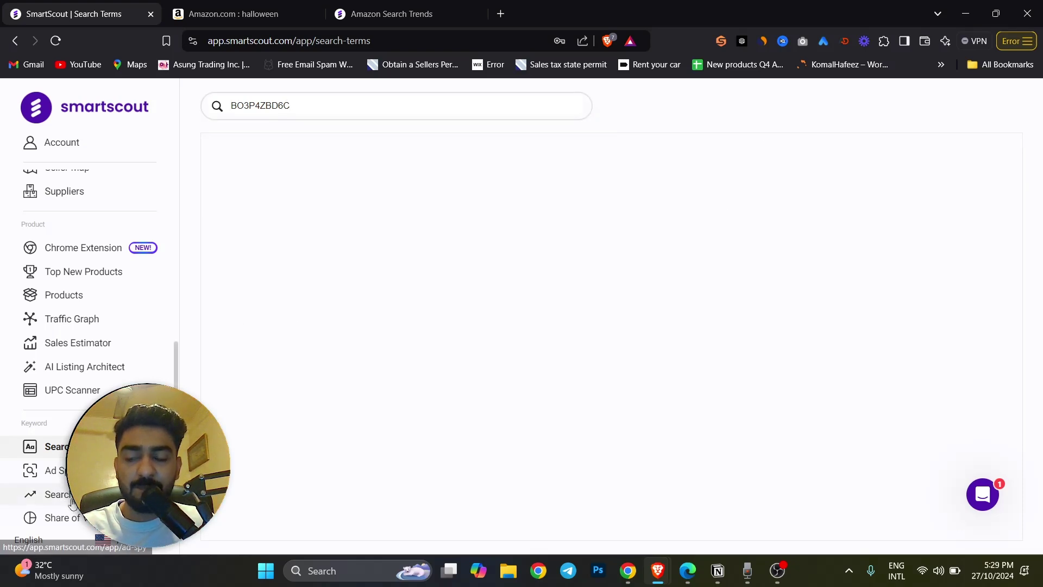
Open SmartScout's Search Trends tool and show the trend charts for 6 months.
left_click(47, 496)
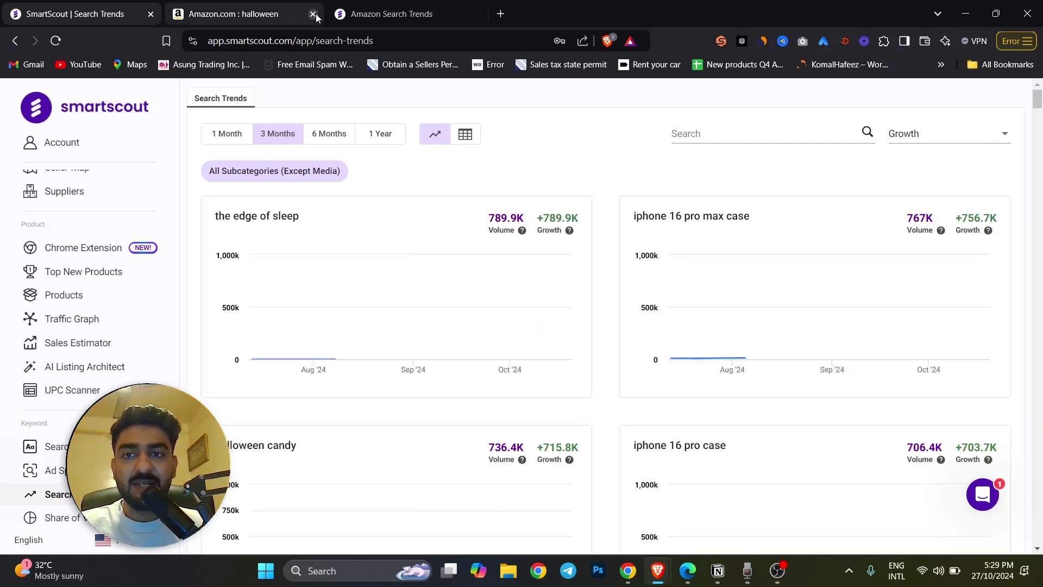
left_click(337, 134)
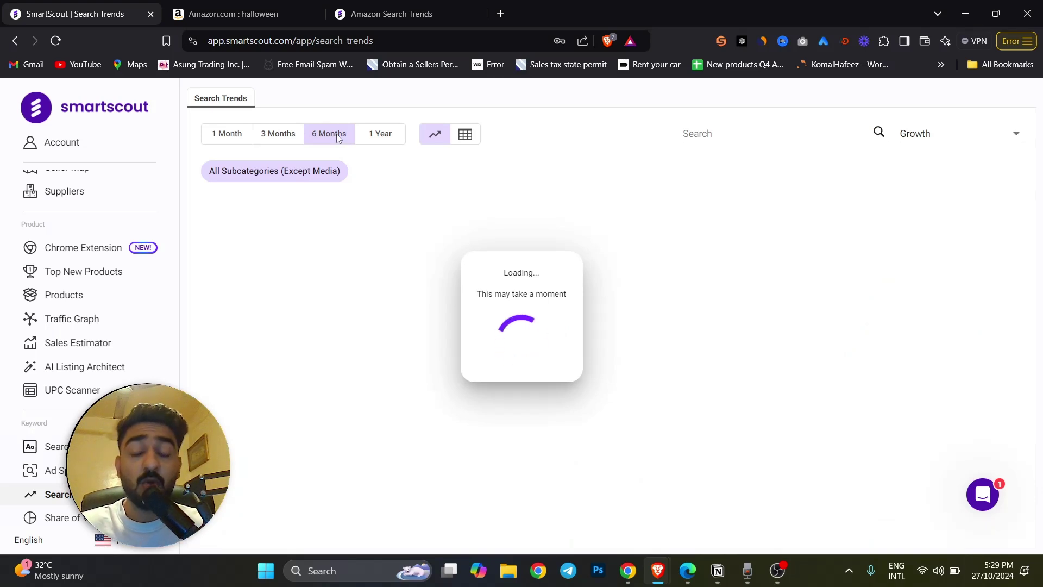
Switch to SmartScout's public Amazon Search Trends page and review its ranked trending searches for the past 7 days.
left_click(377, 6)
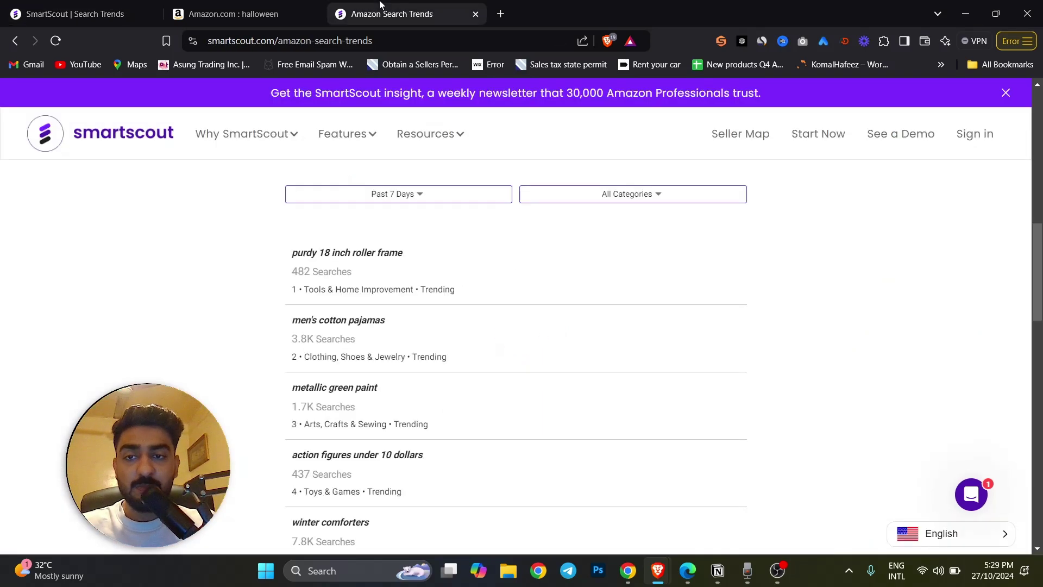
scroll(326, 234, "down", 1)
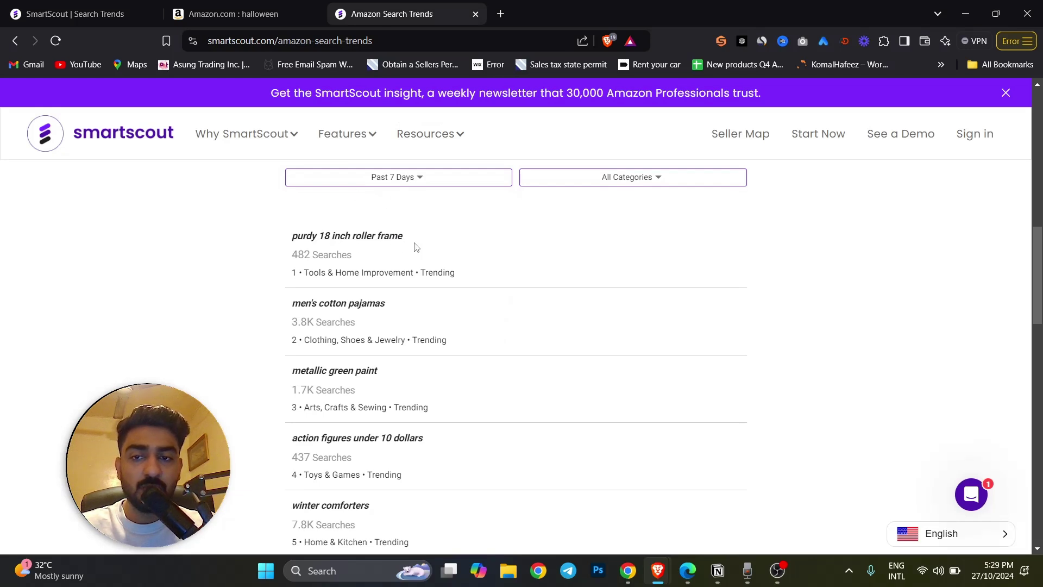
scroll(380, 332, "down", 1)
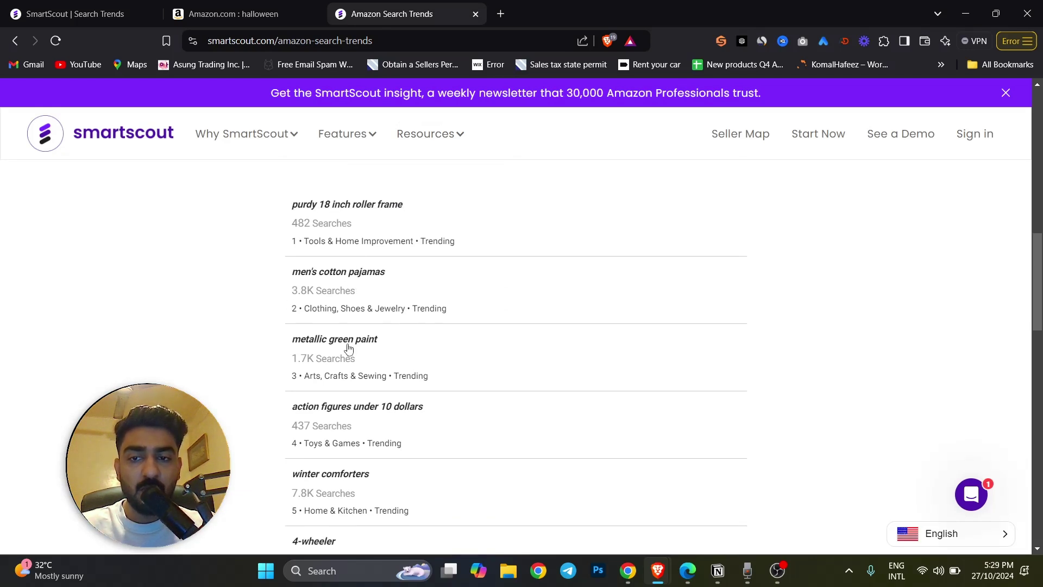
scroll(388, 352, "down", 2)
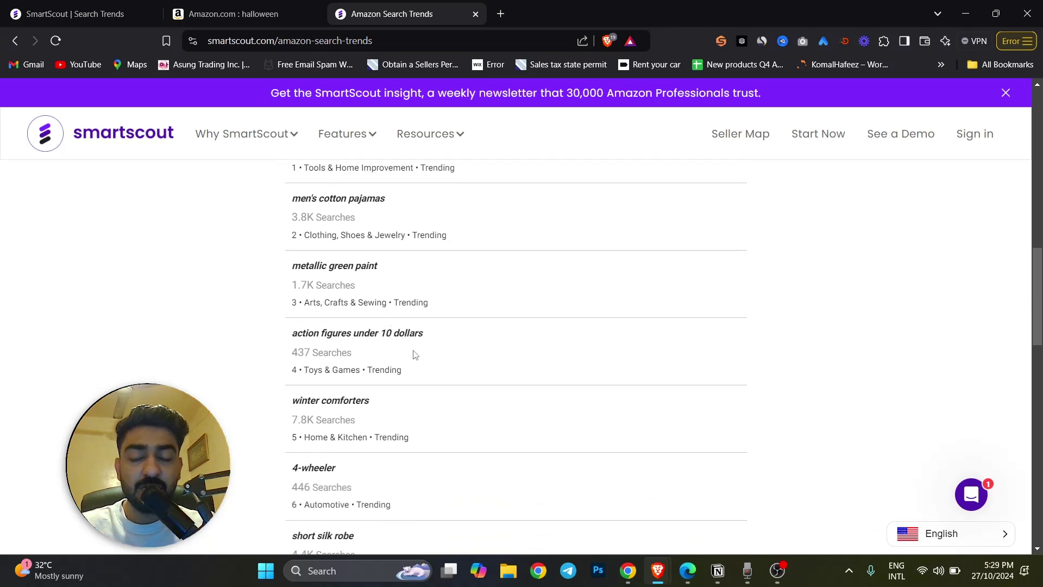
scroll(416, 354, "down", 6)
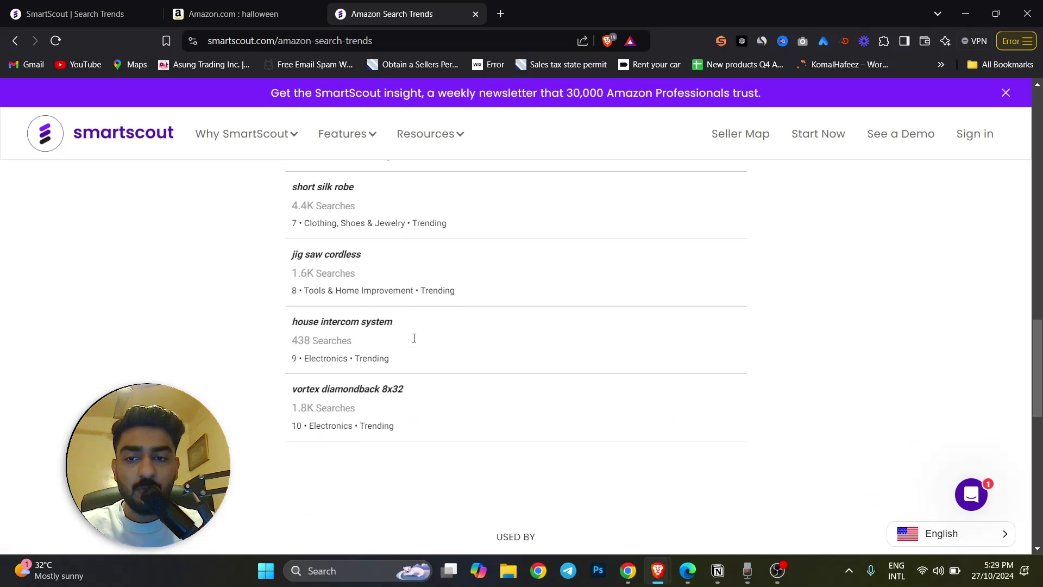
scroll(414, 338, "down", 2)
scroll(414, 339, "up", 20)
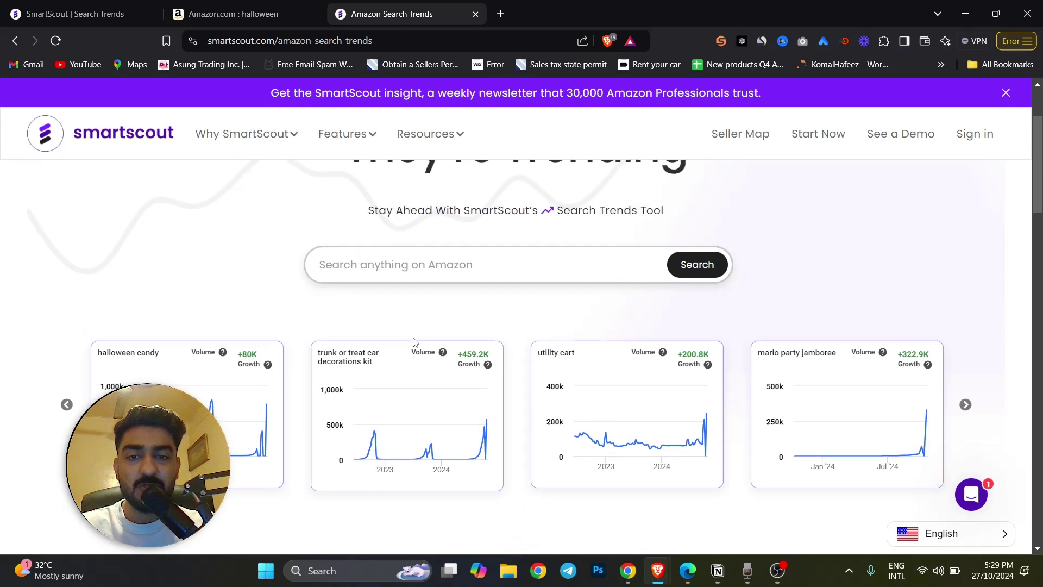
scroll(413, 341, "up", 1)
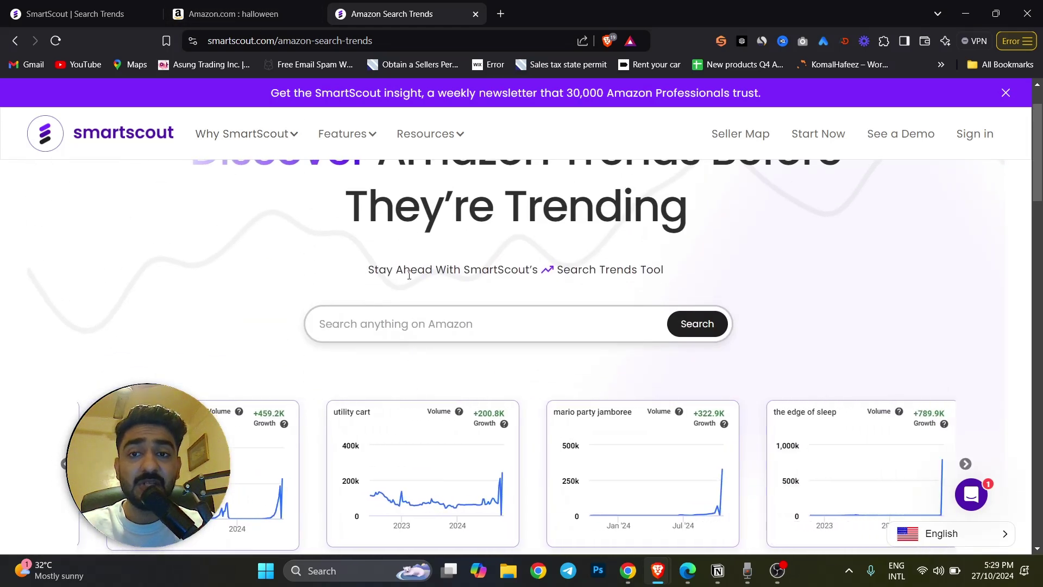
Search the public Amazon Search Trends page for "batana oil".
left_click(257, 43)
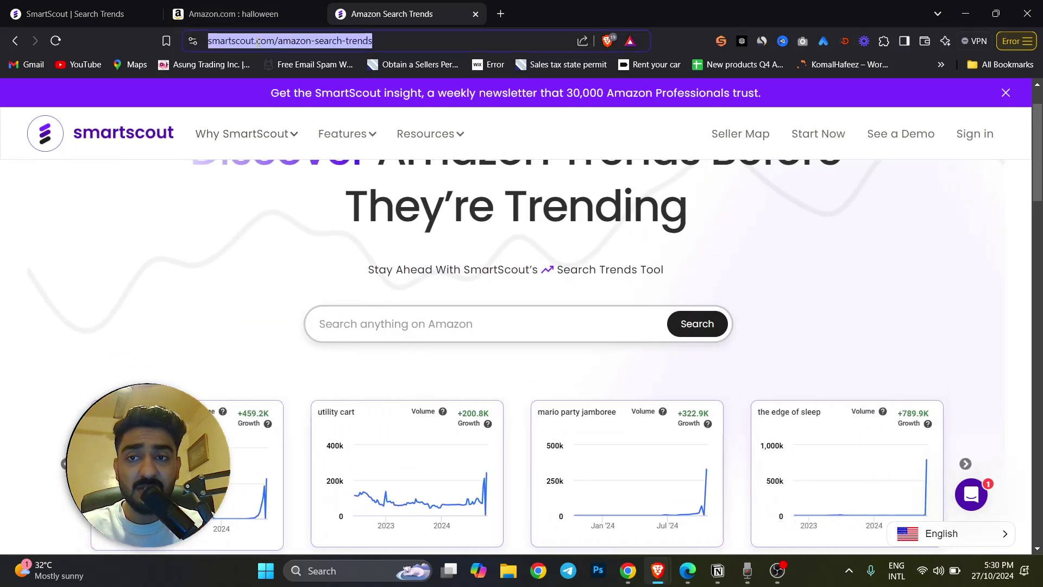
left_click(394, 324)
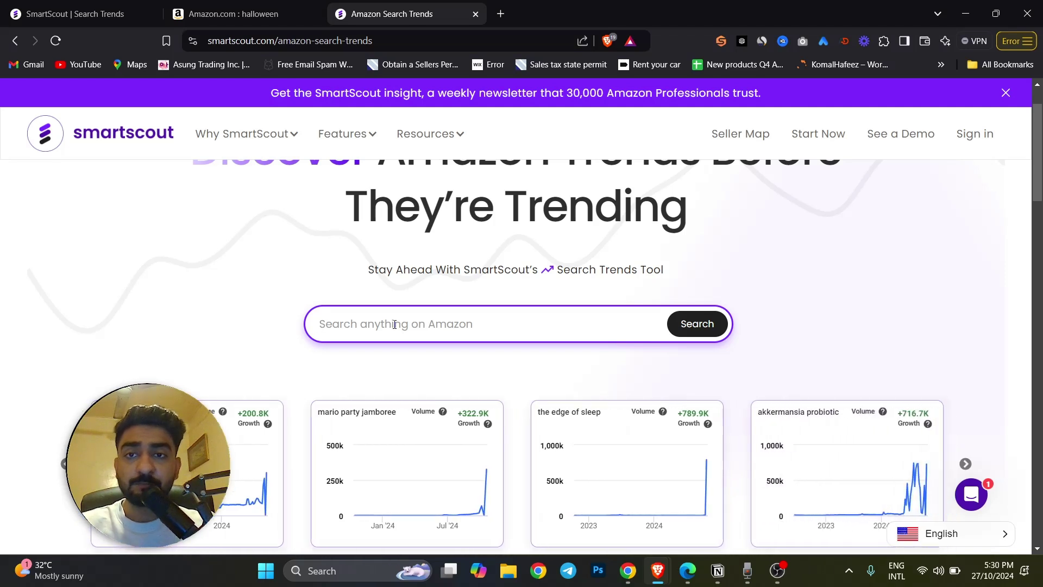
type("batana oil")
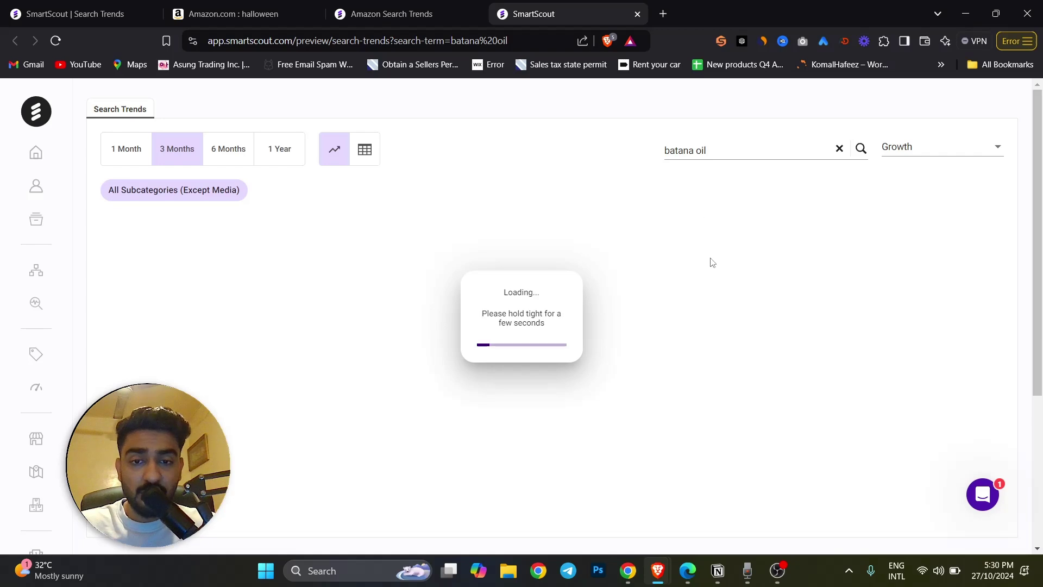
Switch to the Amazon tab, search for "batana oil" and look through the product results.
left_click(218, 6)
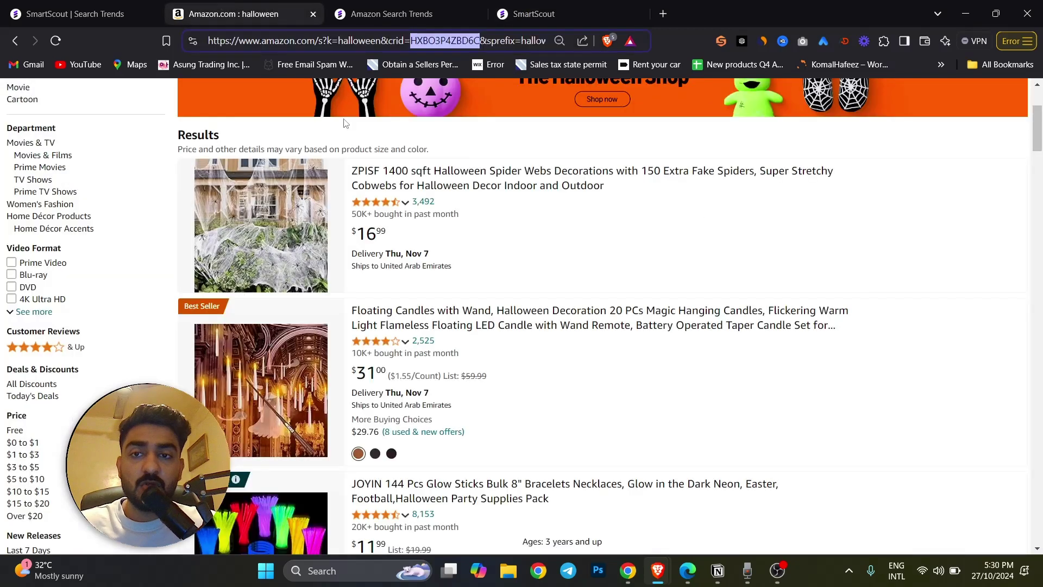
scroll(344, 123, "up", 3)
double_click(312, 143)
type("bata")
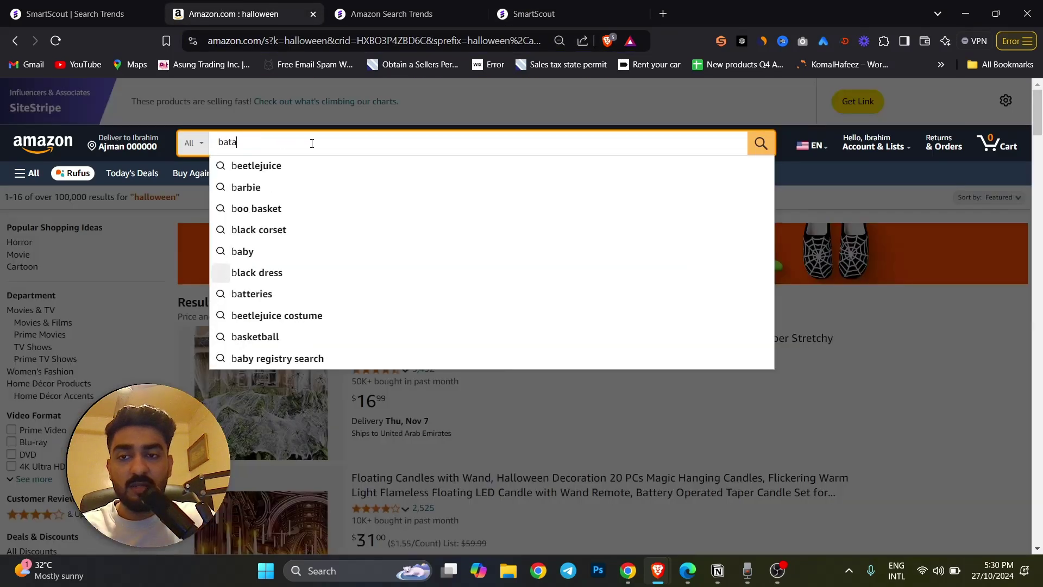
type("na oil")
key("Return")
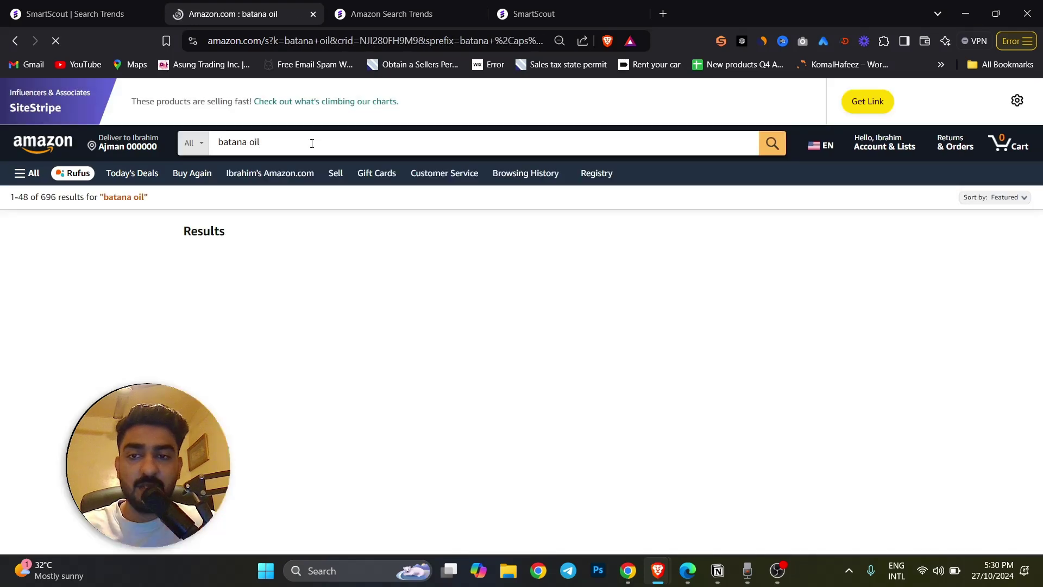
scroll(312, 143, "down", 2)
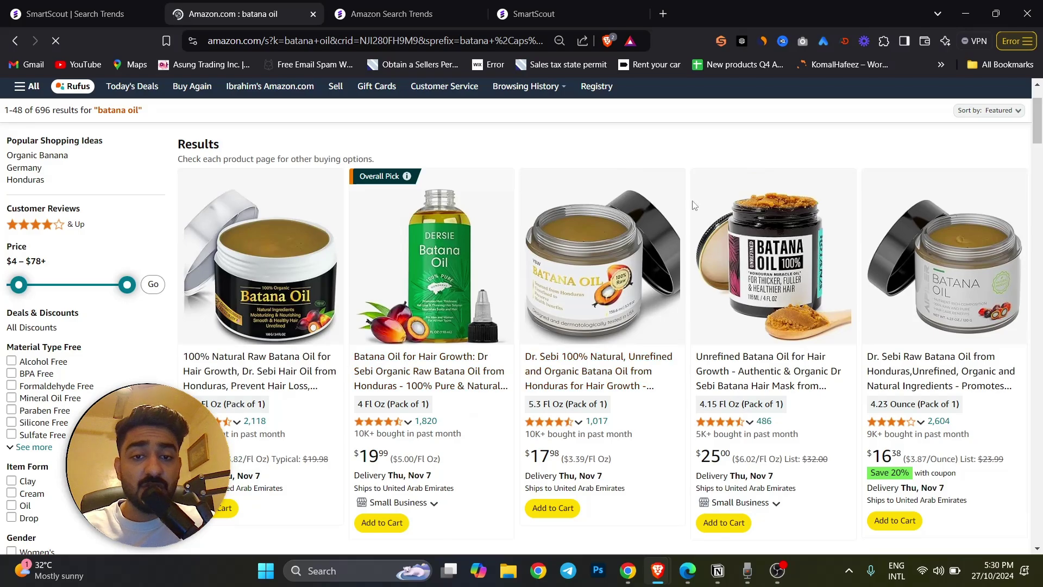
scroll(628, 324, "down", 10)
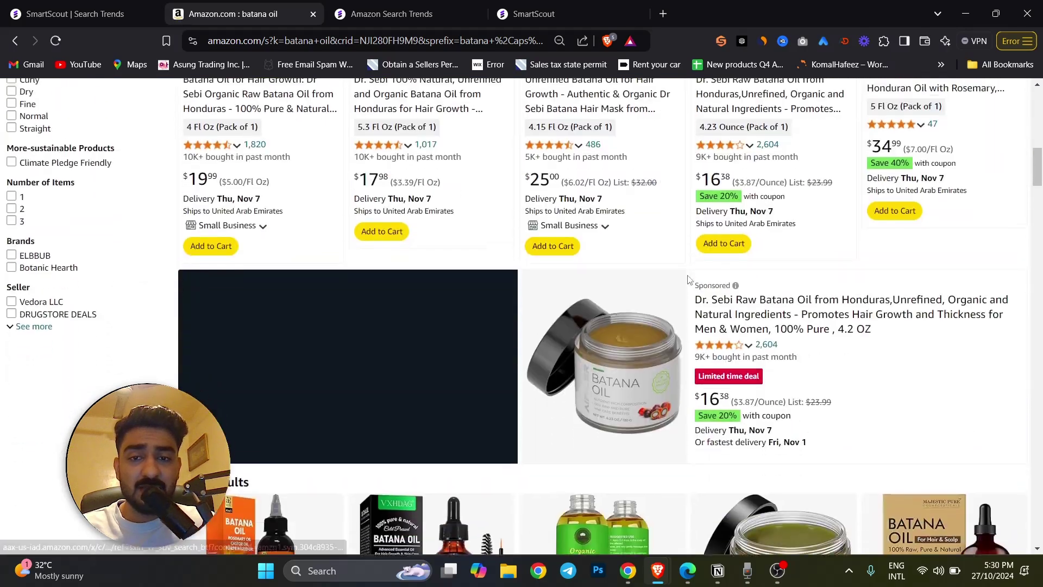
scroll(689, 280, "up", 10)
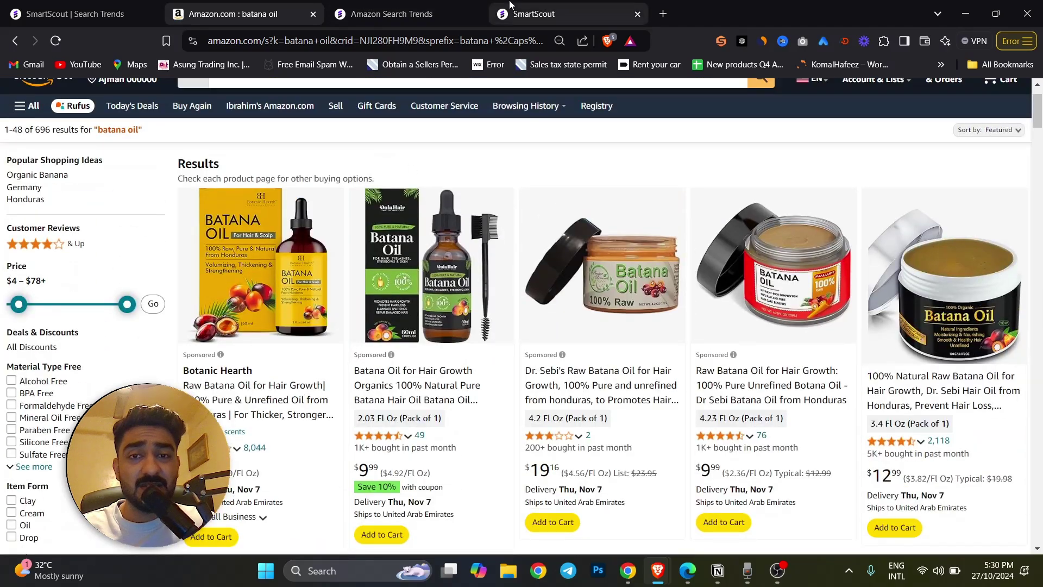
Review the three-month trend charts for "batana oil" in the SmartScout preview and return to the app's Search Trends charts.
left_click(529, 14)
scroll(511, 255, "down", 1)
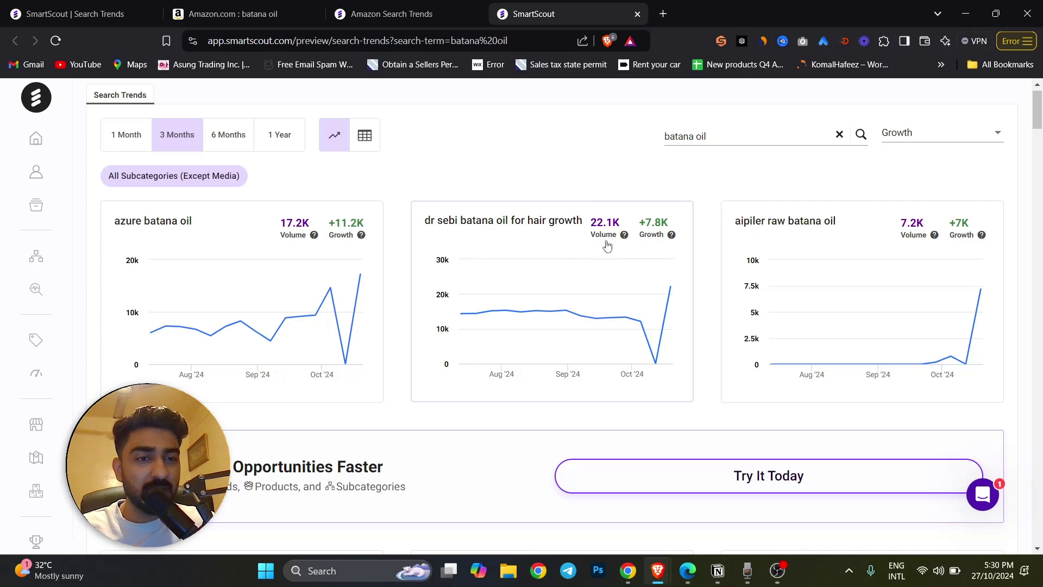
scroll(796, 298, "down", 5)
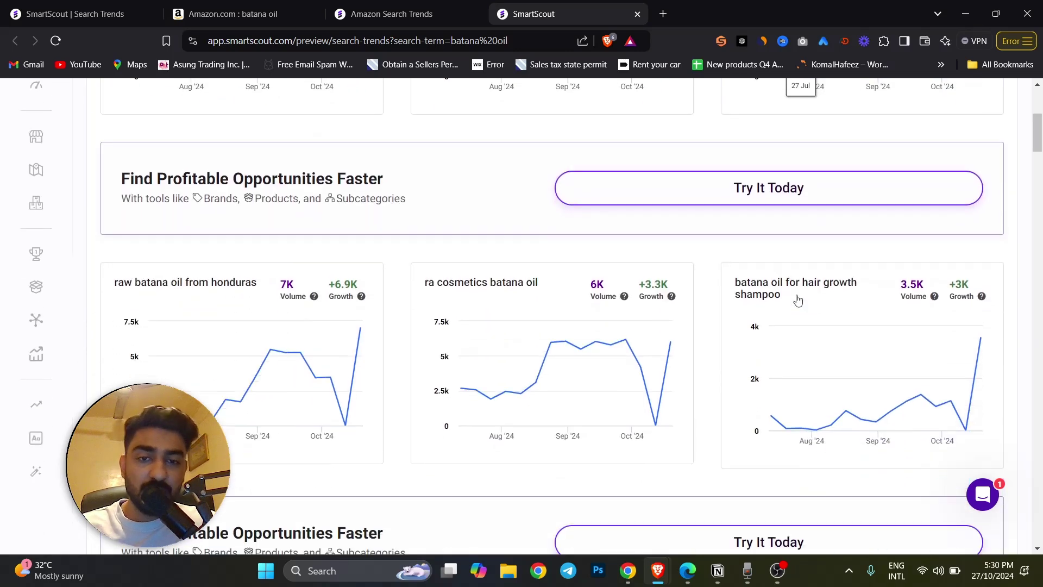
scroll(412, 323, "down", 4)
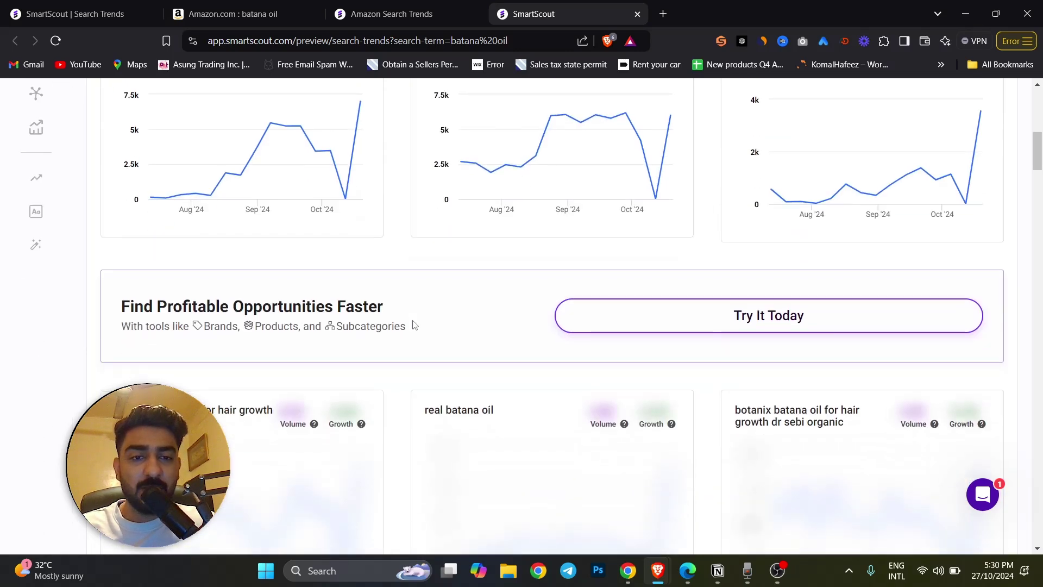
scroll(414, 325, "down", 3)
scroll(257, 245, "up", 15)
left_click(121, 5)
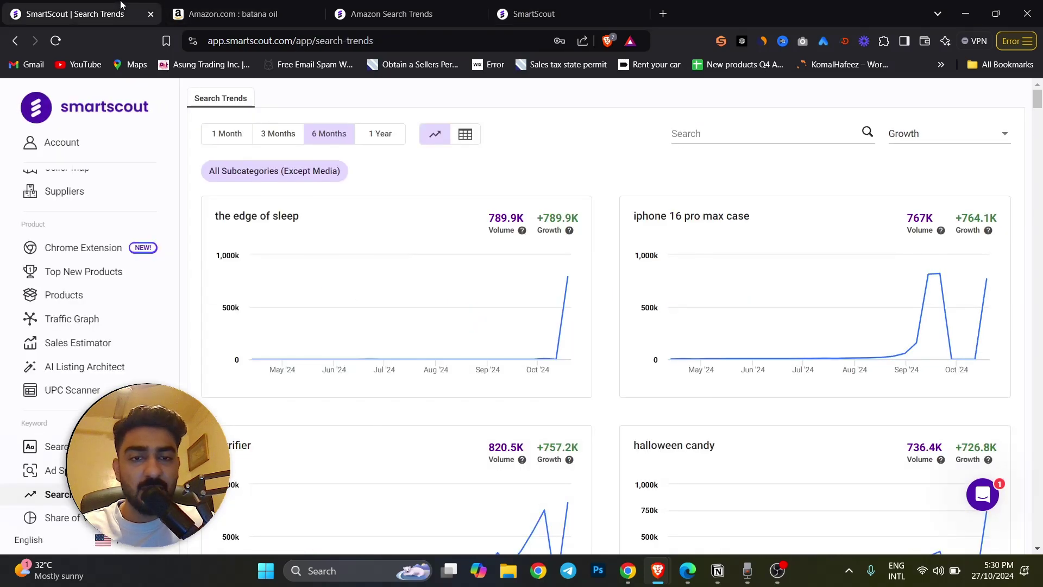
Look through the six-month search trend charts for all subcategories, sorted by growth.
left_click(700, 132)
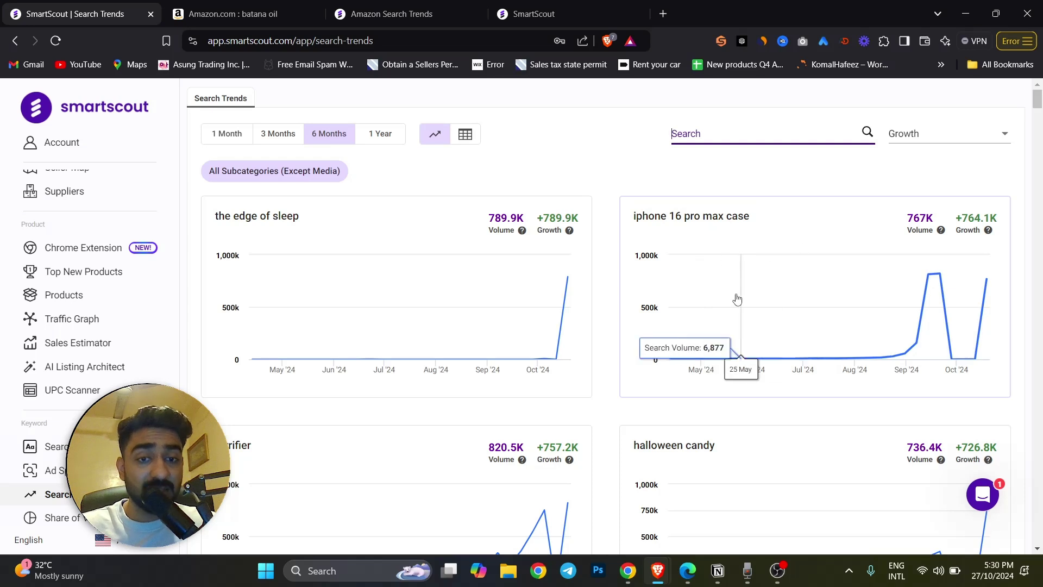
scroll(815, 303, "down", 1)
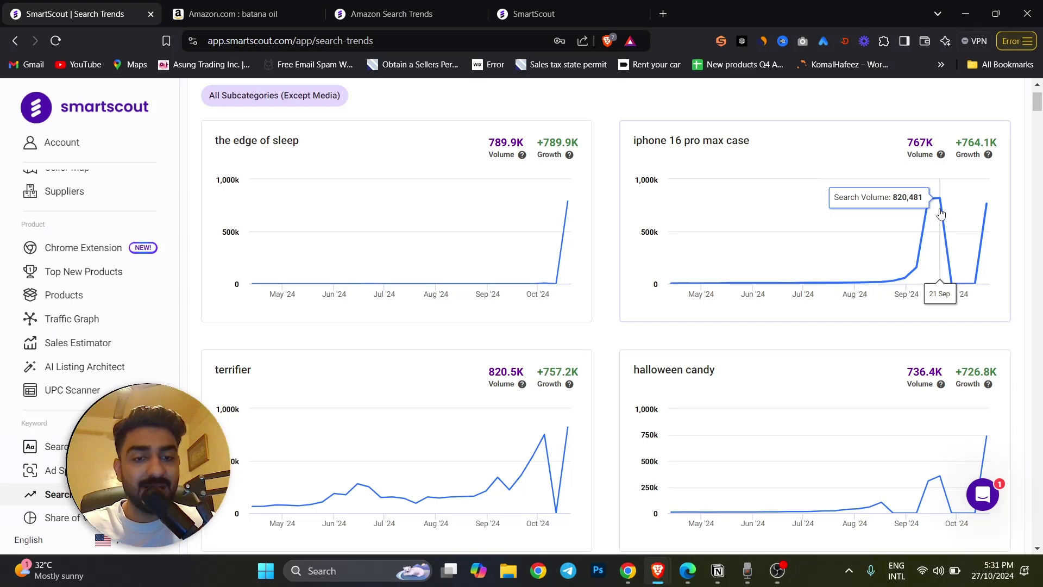
scroll(716, 337, "down", 4)
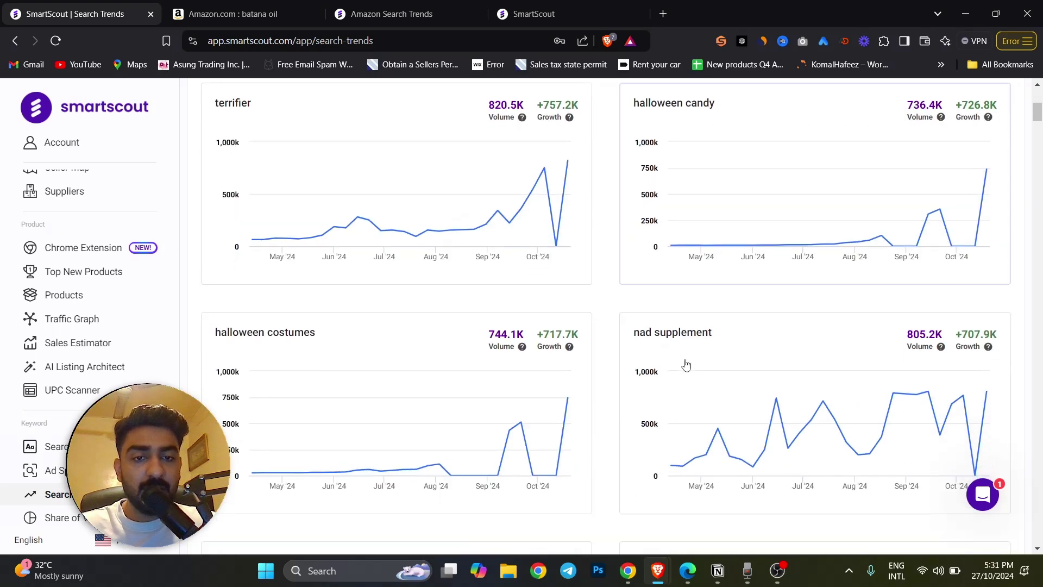
scroll(362, 342, "down", 3)
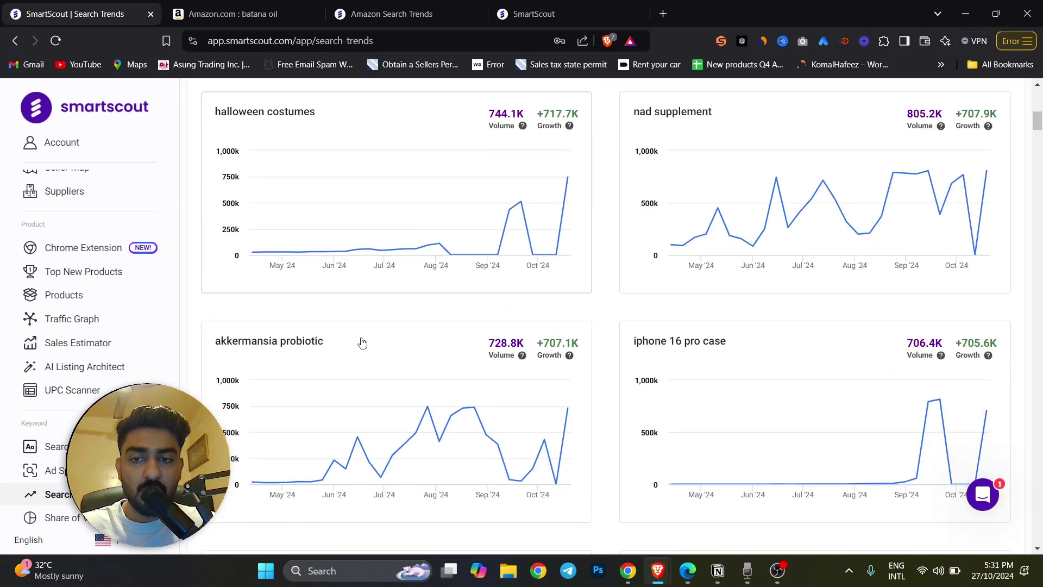
scroll(362, 342, "down", 1)
scroll(566, 364, "up", 10)
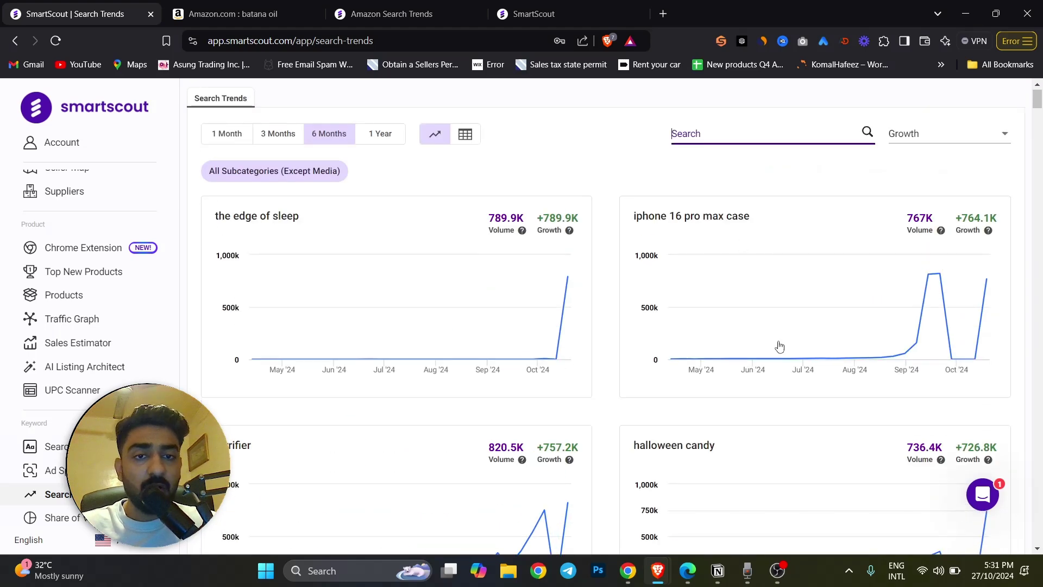
type("Iphone")
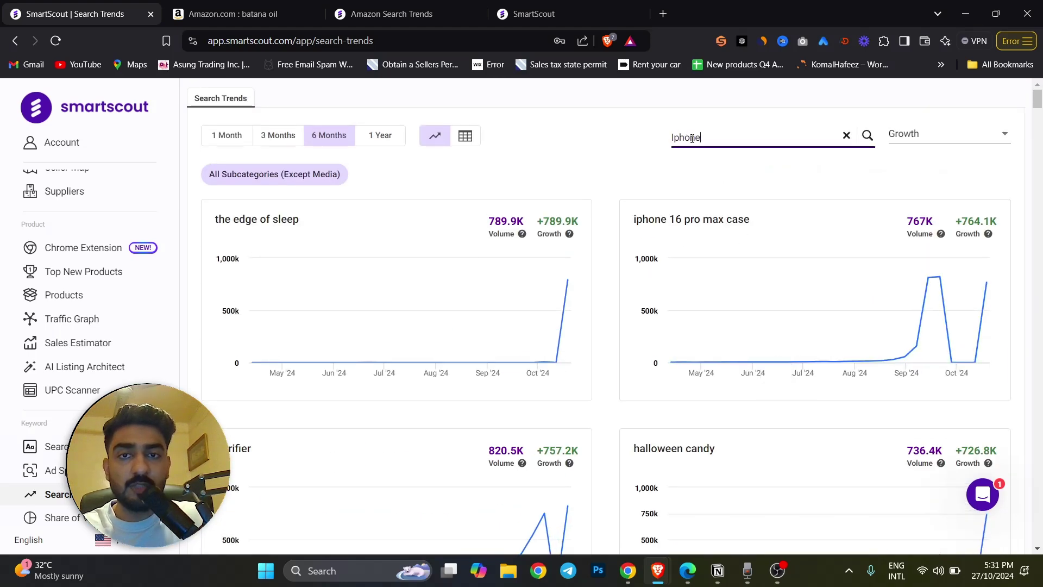
left_click(846, 135)
Switch to the Amazon tab and look through the "batana oil" product results.
left_click(211, 7)
scroll(274, 217, "down", 2)
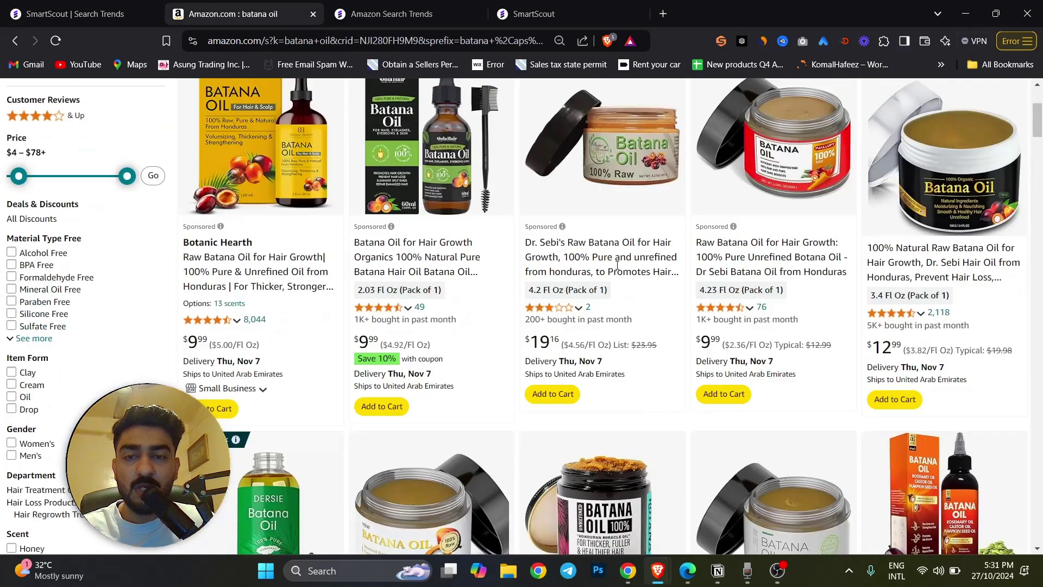
scroll(275, 147, "up", 4)
left_click(274, 148)
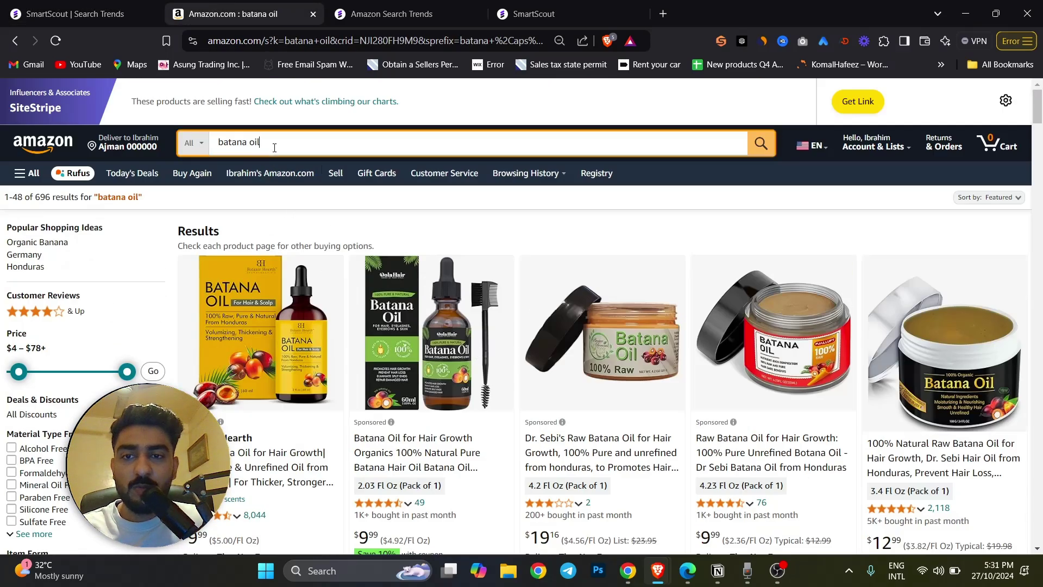
scroll(901, 259, "down", 1)
left_click(901, 260)
scroll(901, 264, "down", 8)
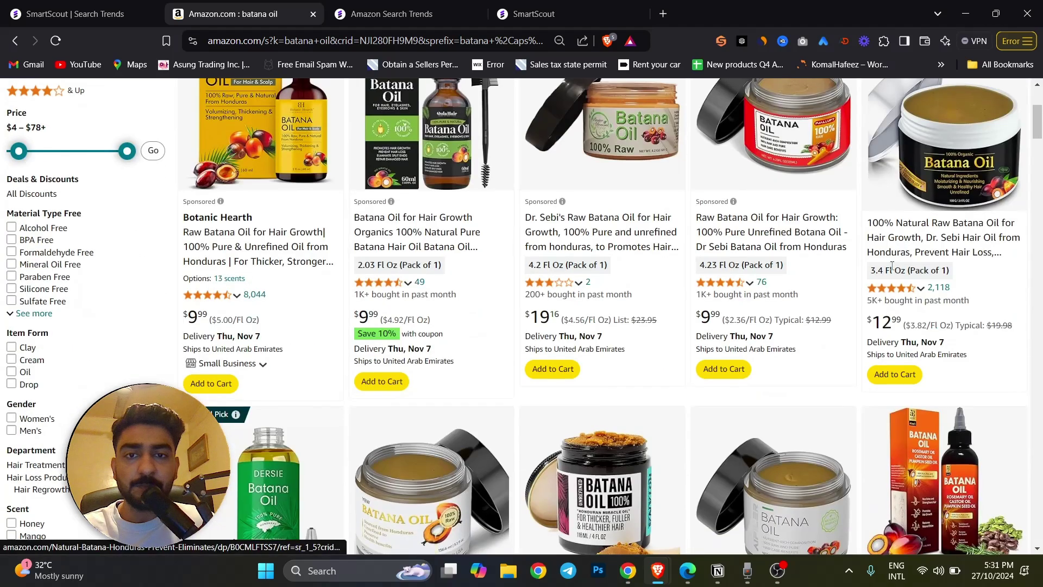
Return to SmartScout's Search Trends, search for "hair oil" and close the spare SmartScout preview tab.
key("ctrl+shift+Tab")
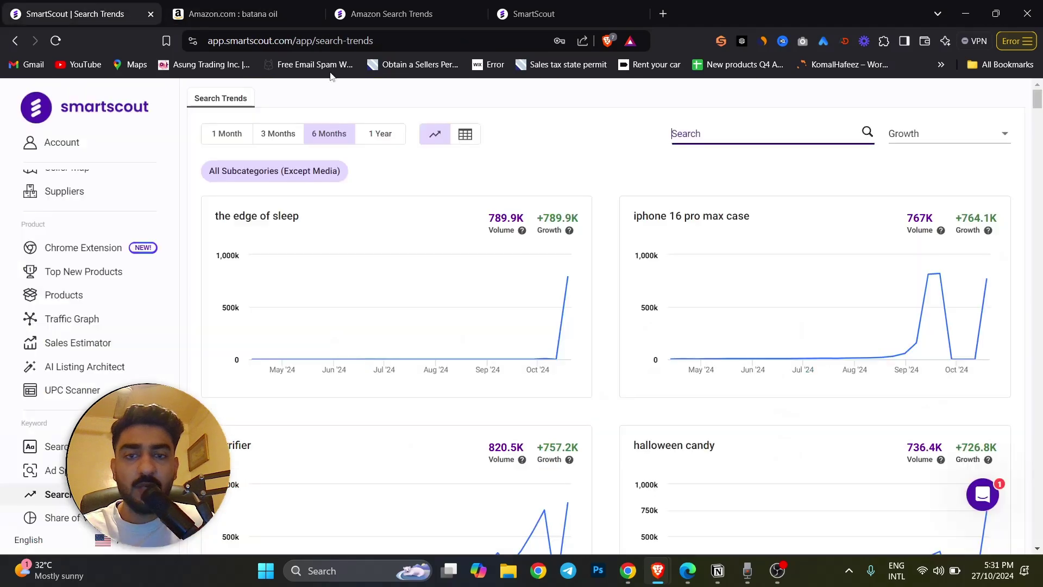
type("hair oil")
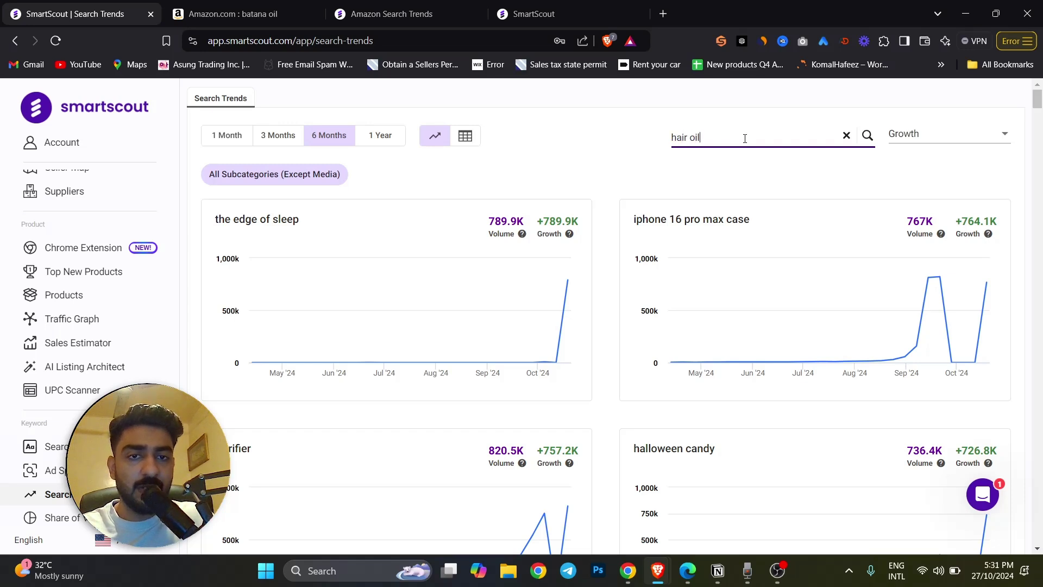
key("Return")
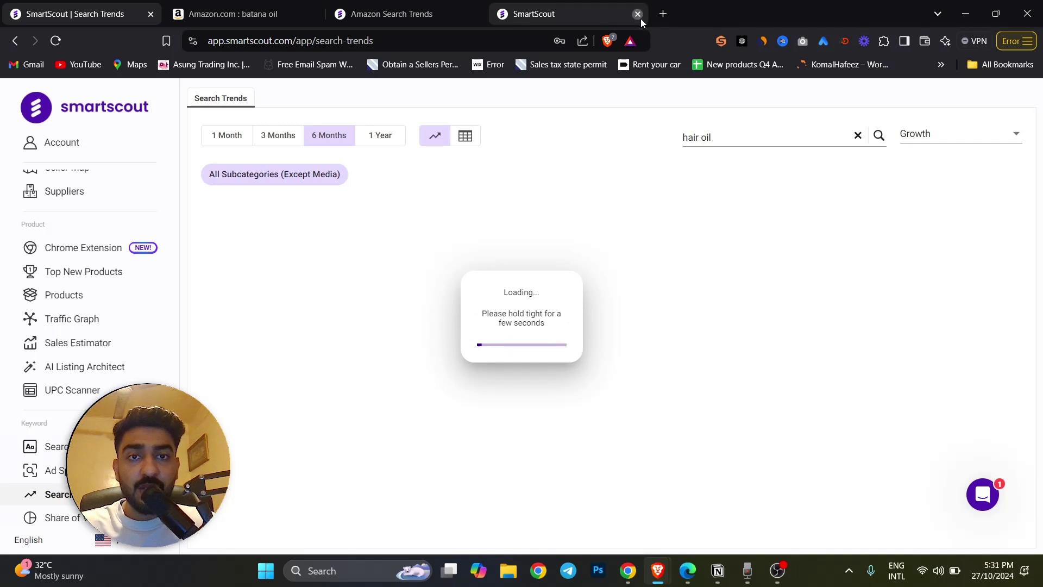
left_click(640, 17)
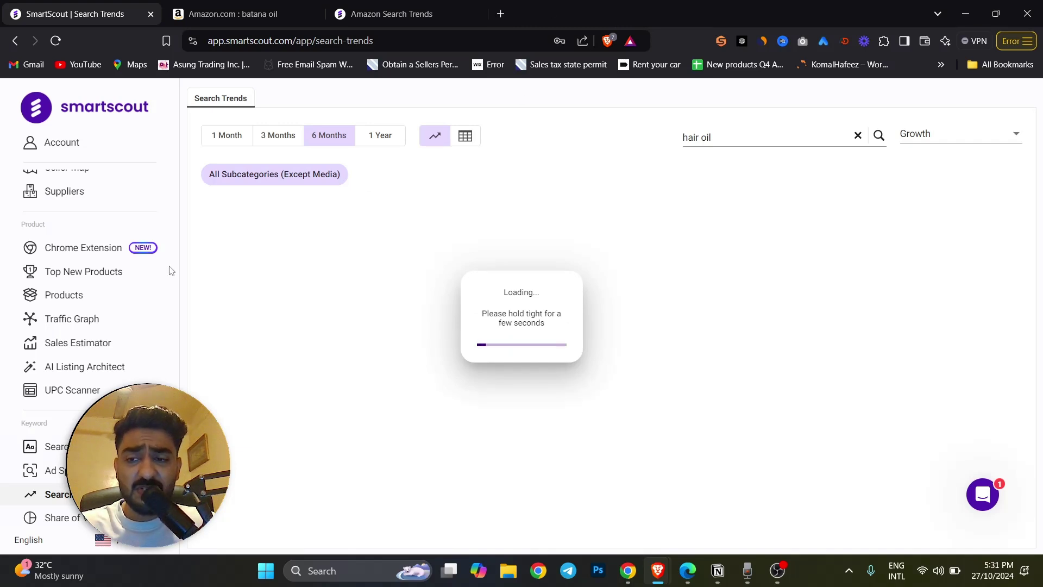
scroll(86, 303, "up", 5)
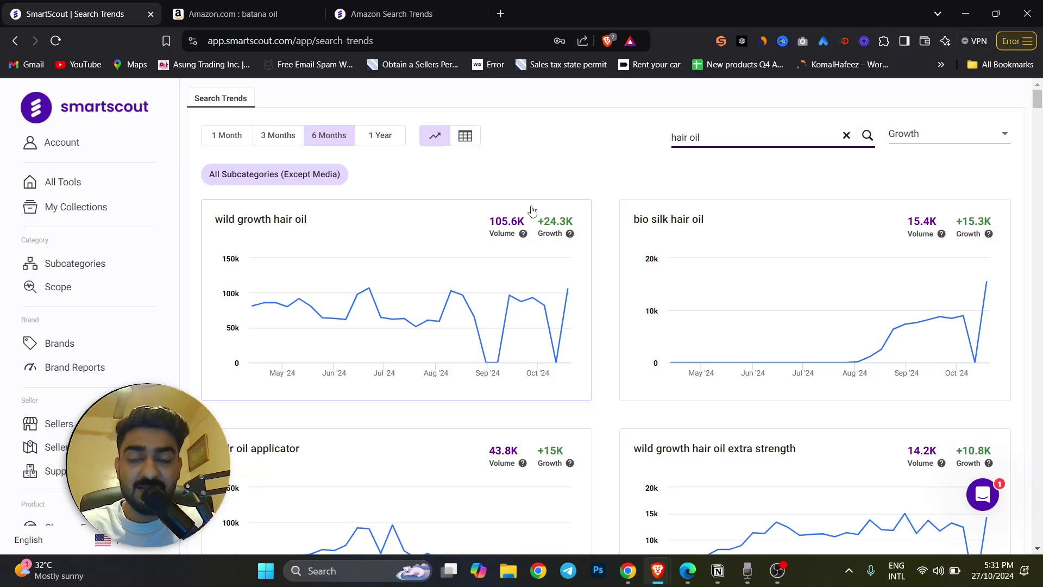
Open the Amazon results for "wild growth hair oil" from its trend chart and close the "batana oil" tab.
scroll(532, 210, "down", 1)
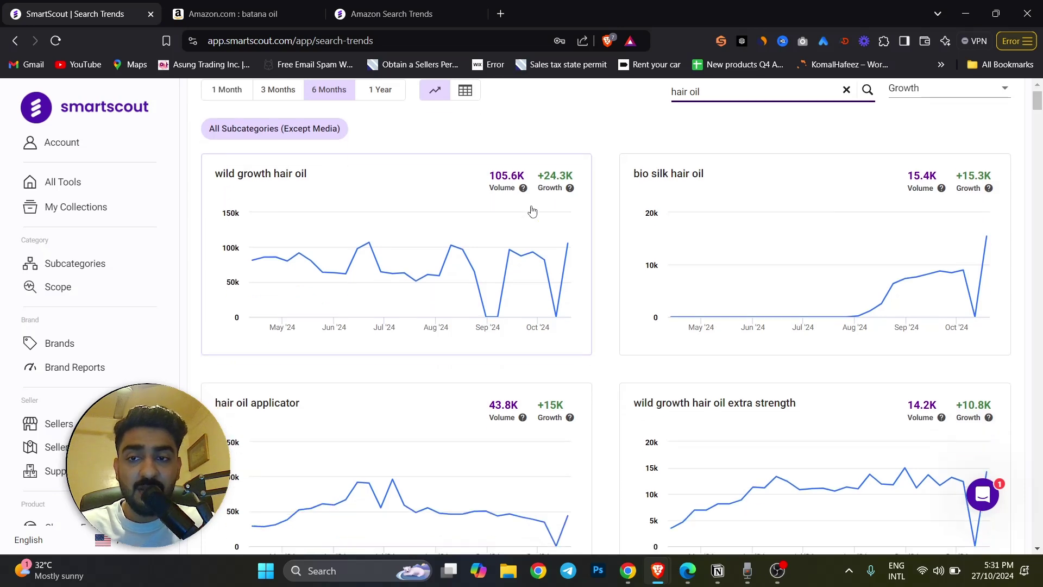
left_click(275, 177)
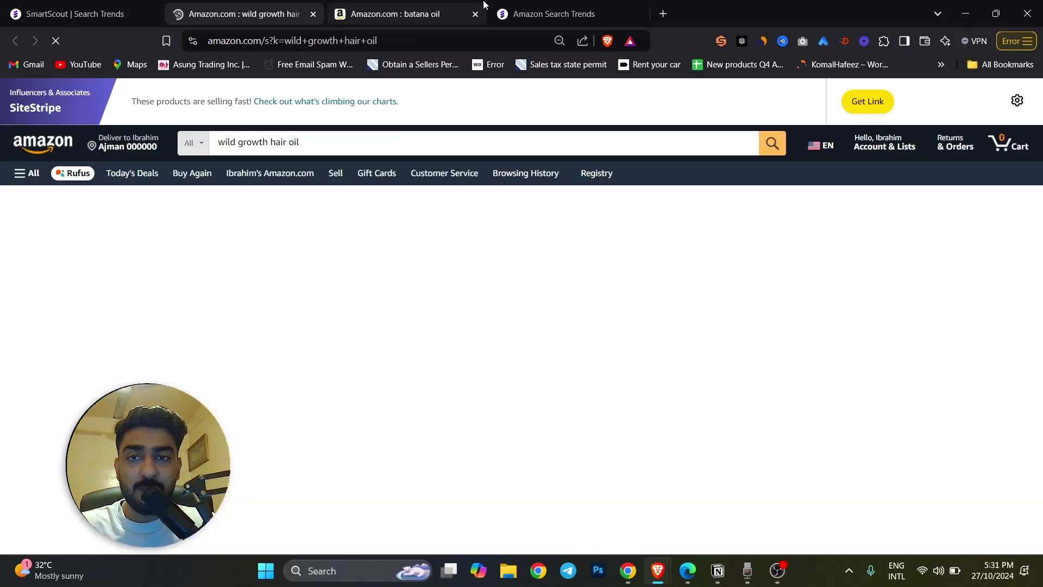
left_click(481, 14)
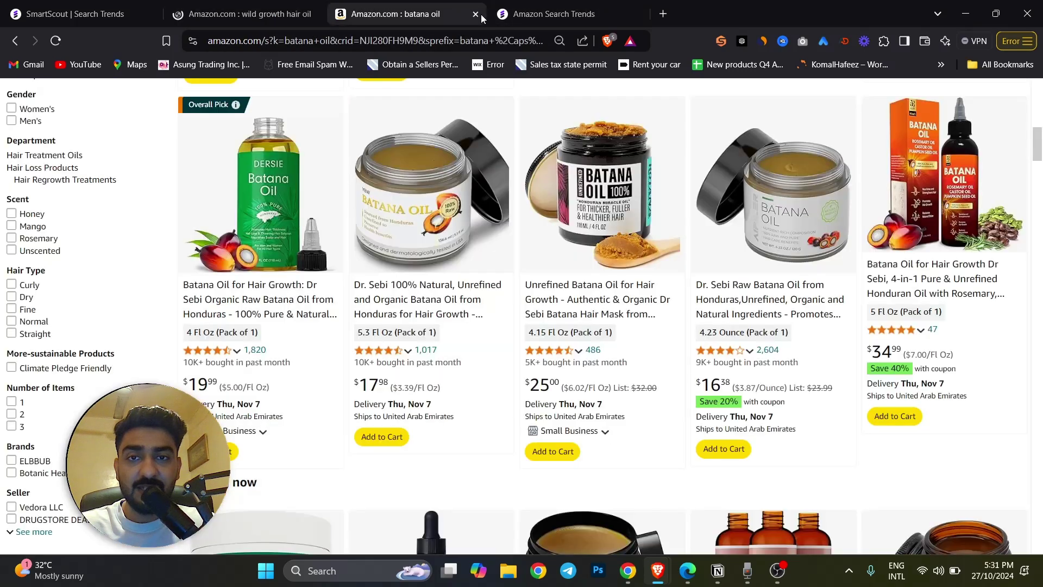
middle_click(436, 15)
scroll(380, 288, "down", 2)
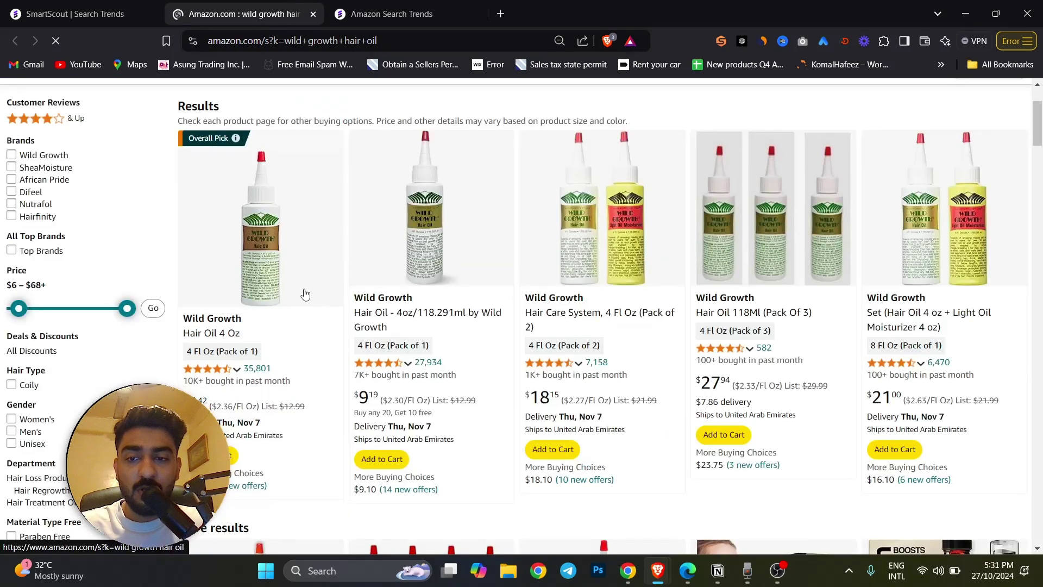
Open the Wild Growth Hair Oil 4 Oz listing and review its price, recent purchases and Best Sellers Rank.
left_click(270, 265)
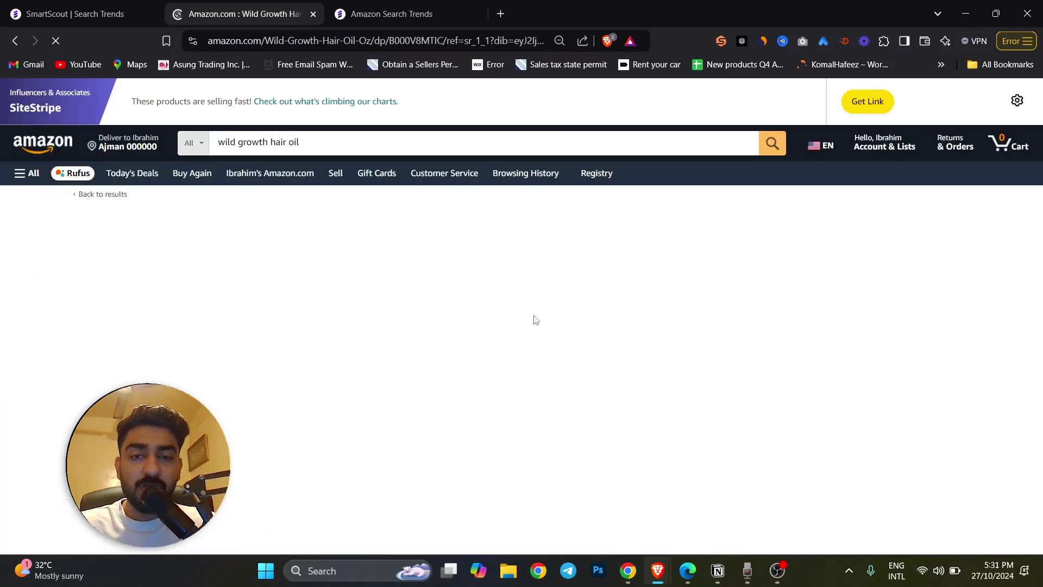
scroll(544, 328, "down", 1)
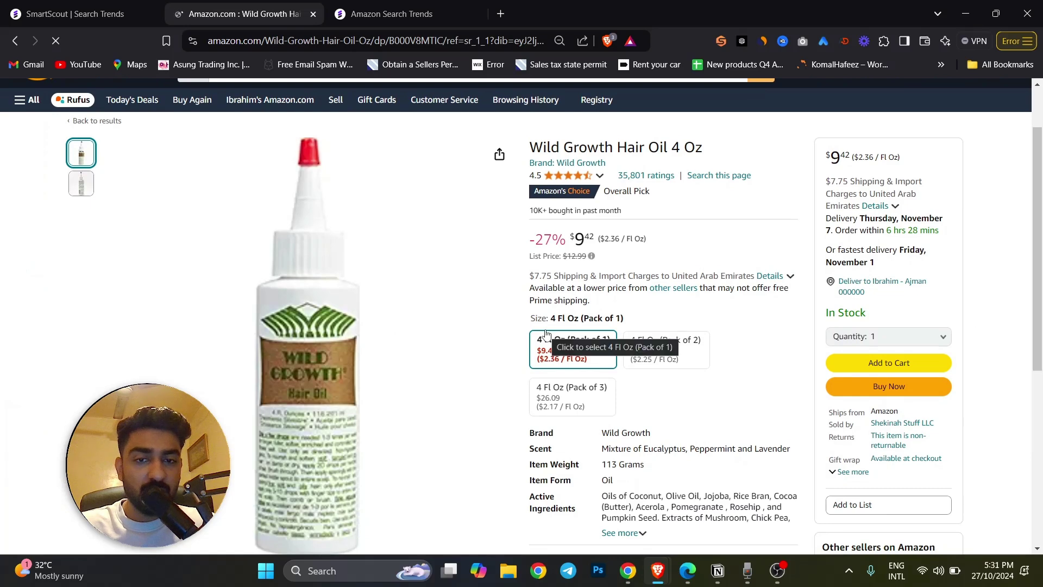
scroll(546, 334, "down", 1)
scroll(672, 277, "down", 1)
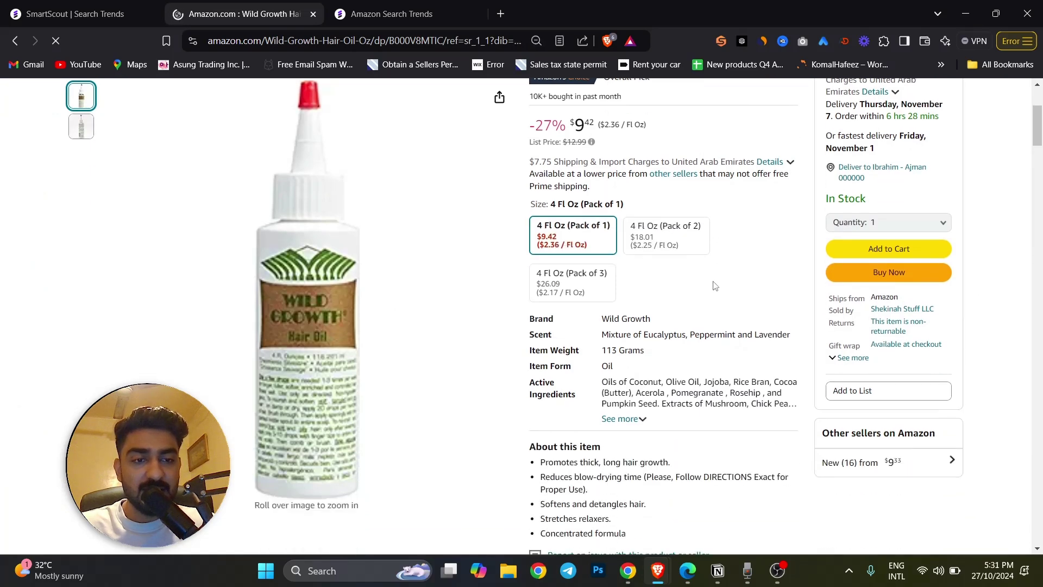
scroll(685, 286, "up", 2)
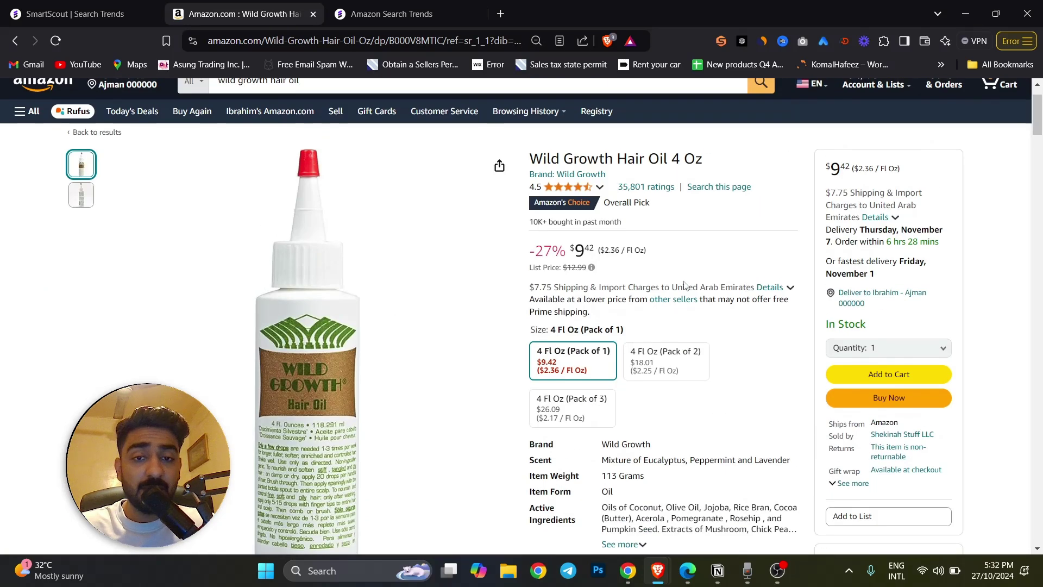
scroll(670, 279, "down", 3)
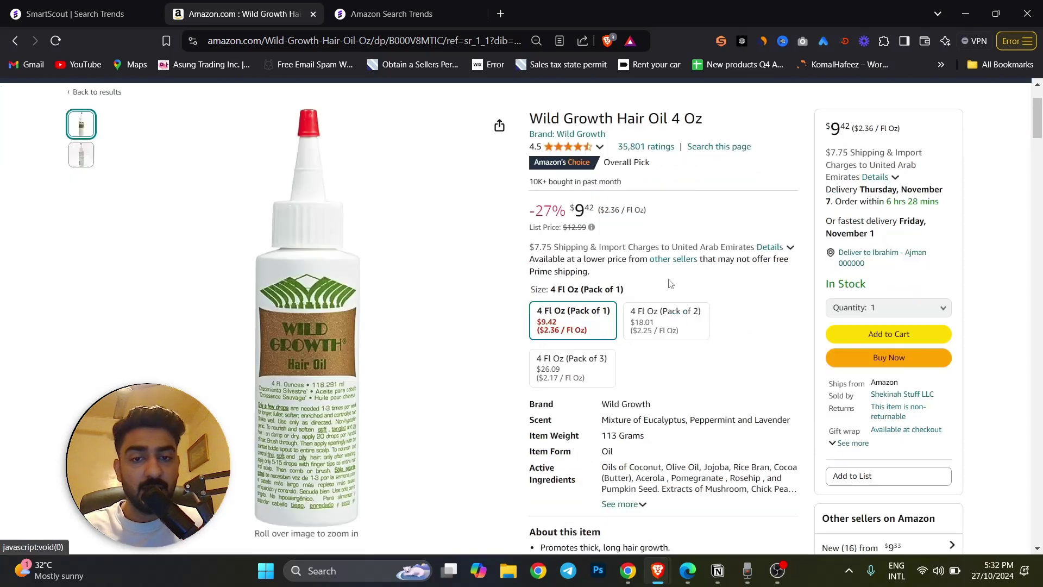
scroll(669, 280, "down", 10)
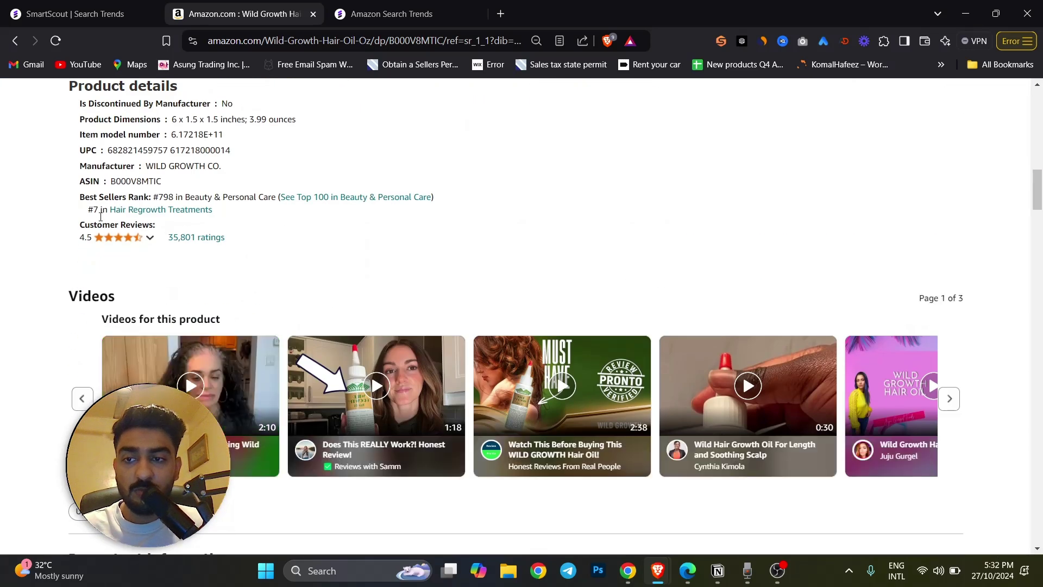
Check the Best Sellers list for Hair Regrowth Treatments and go back to the Wild Growth Hair Oil listing.
double_click(179, 197)
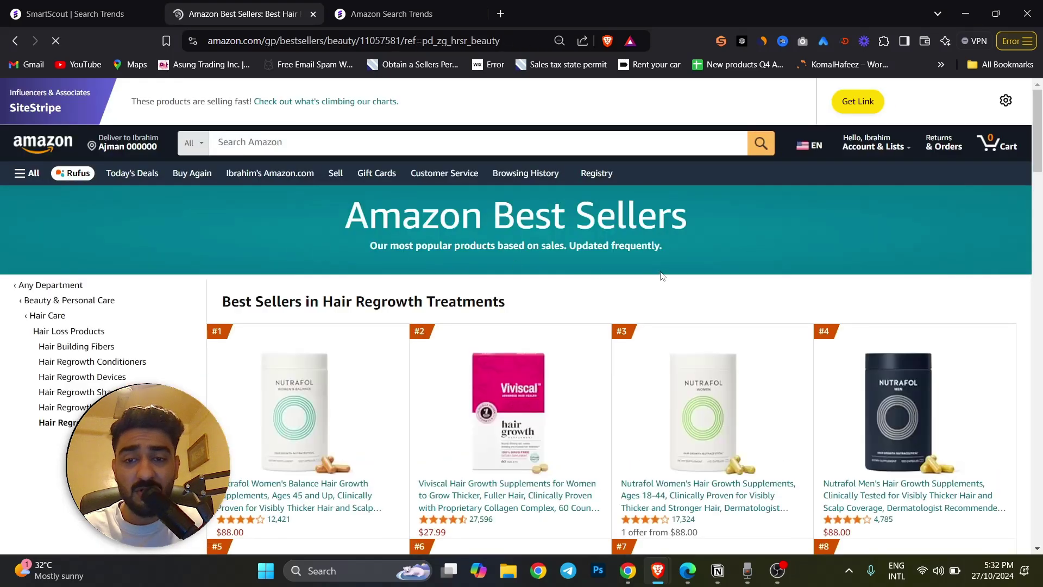
key("alt+Left")
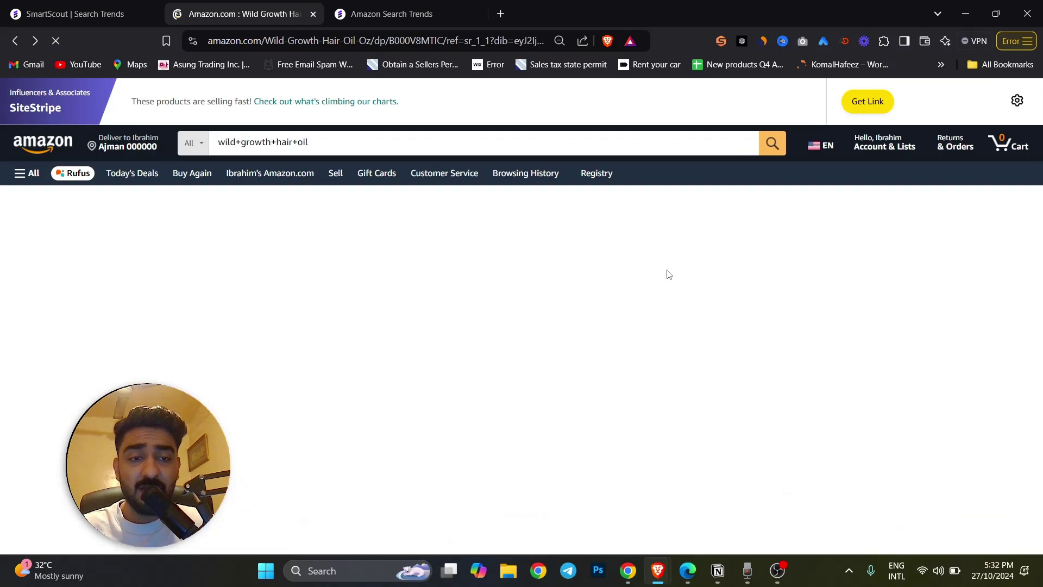
scroll(641, 305, "down", 1)
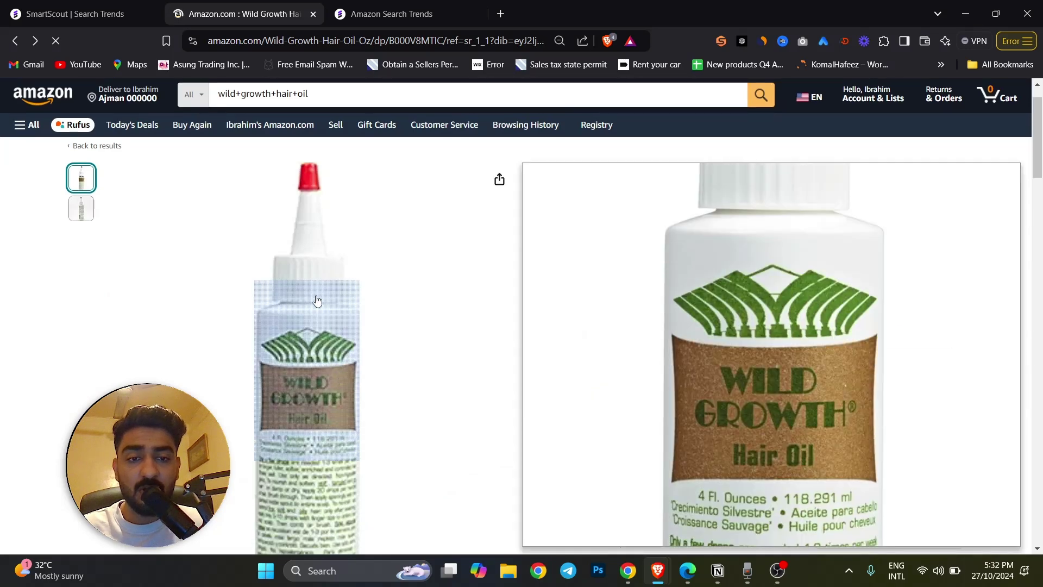
scroll(308, 381, "down", 2)
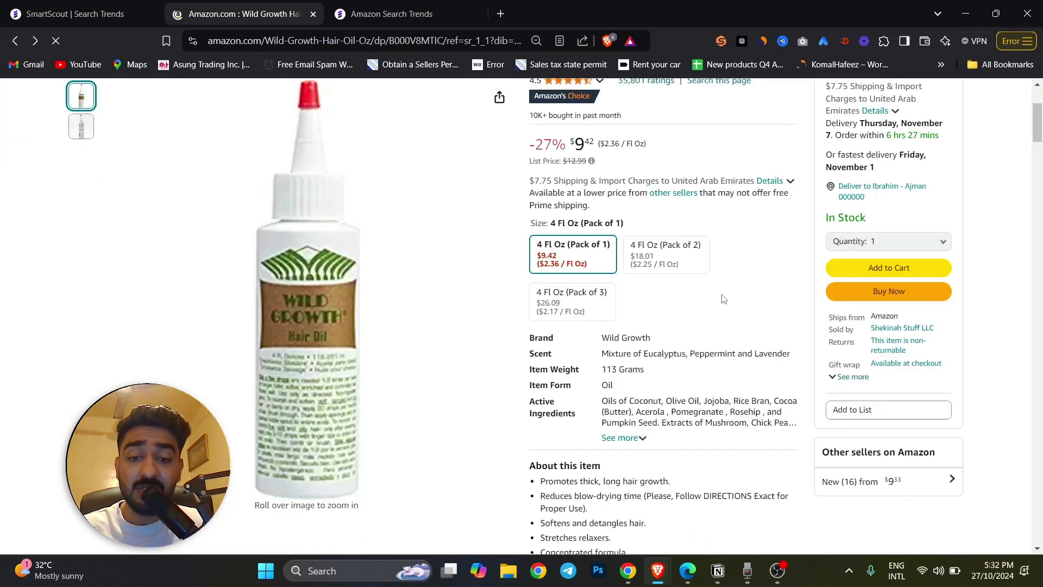
Return to SmartScout's Search Trends and examine the volume and growth of "wild growth hair oil" and the other hair oil terms.
left_click(13, 7)
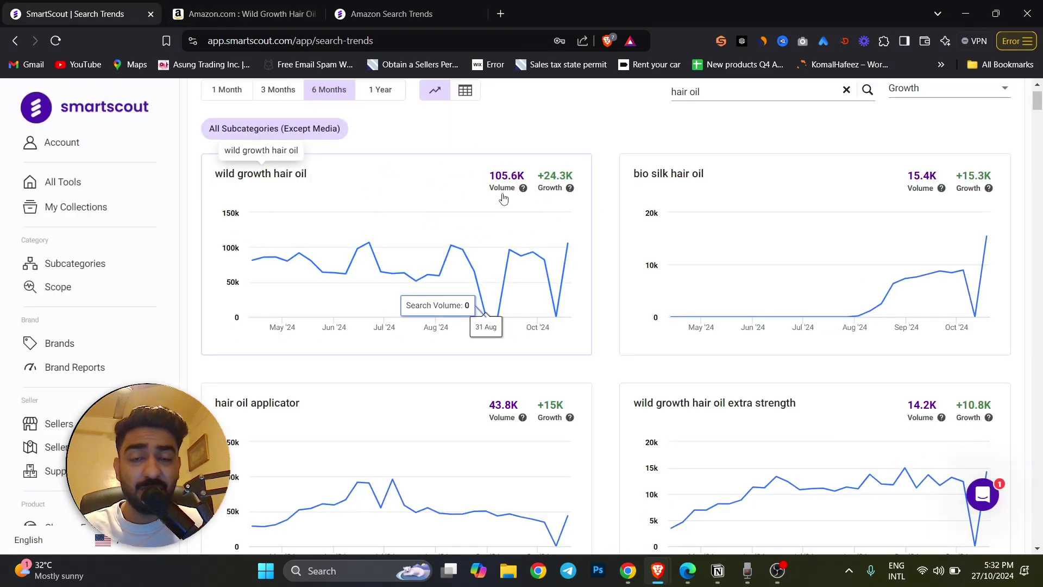
scroll(503, 199, "up", 3)
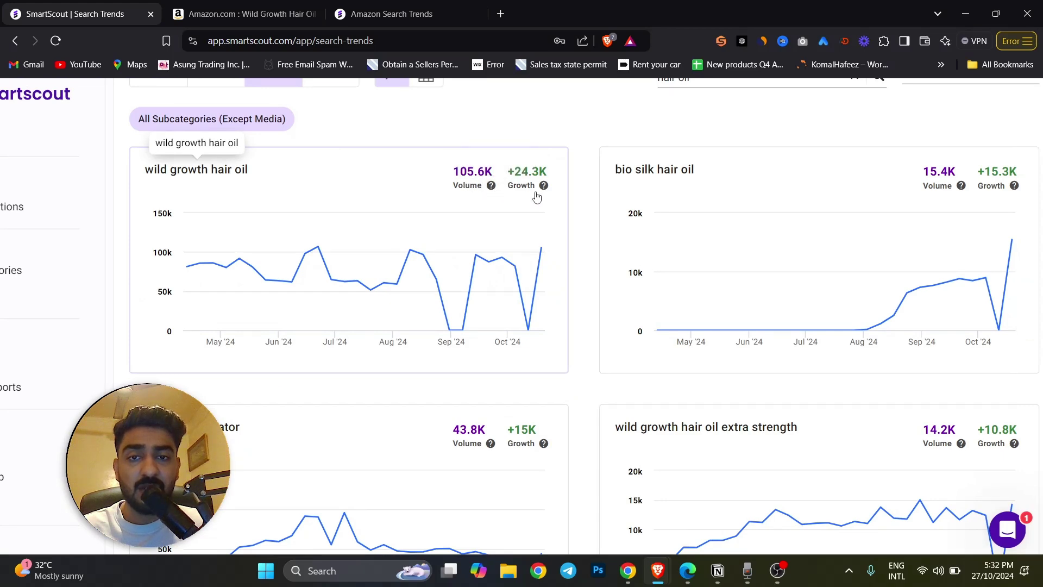
scroll(540, 187, "down", 3)
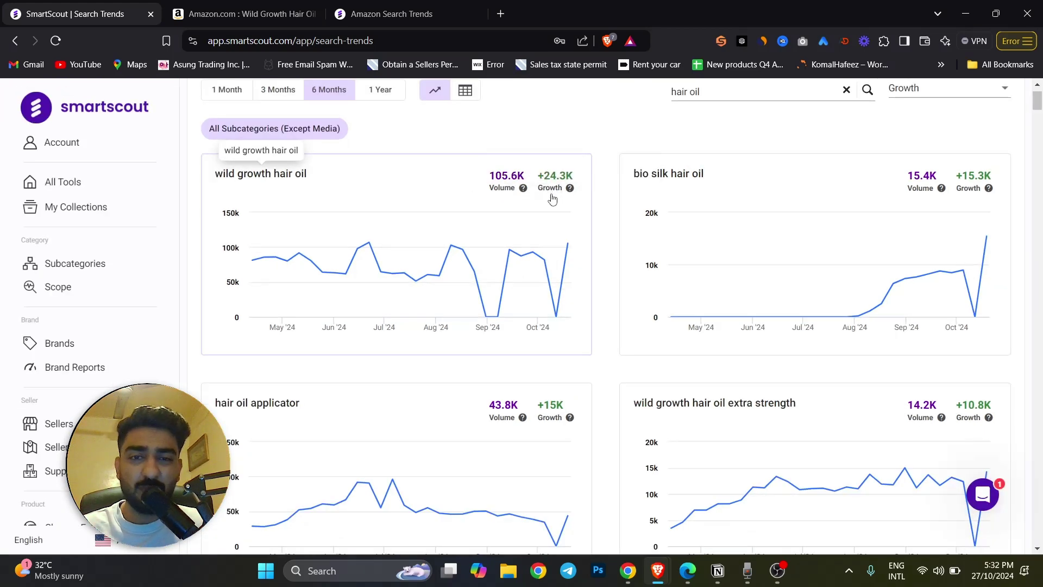
scroll(552, 199, "up", 1)
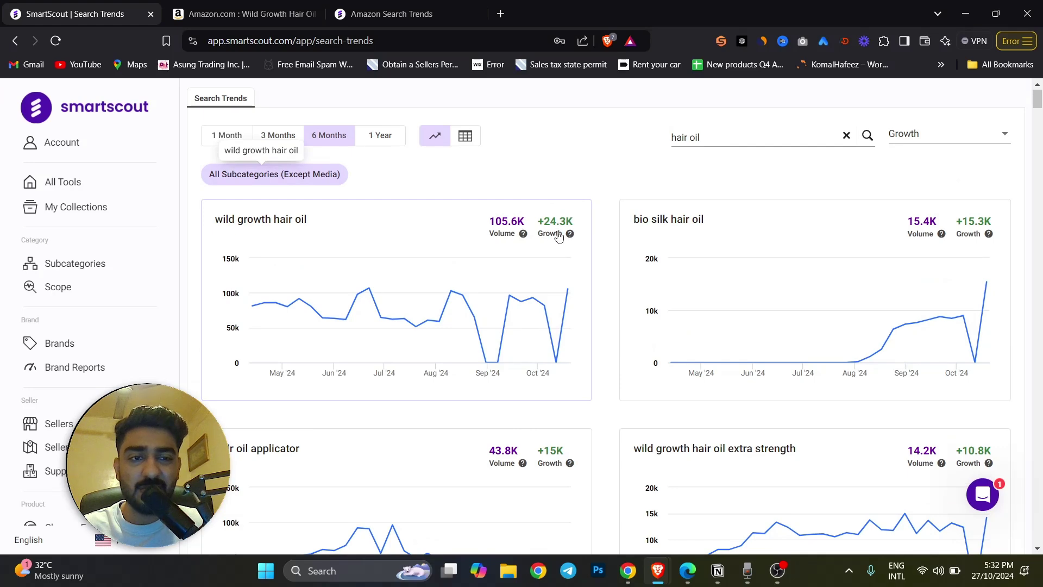
scroll(392, 263, "down", 2)
scroll(440, 259, "up", 2)
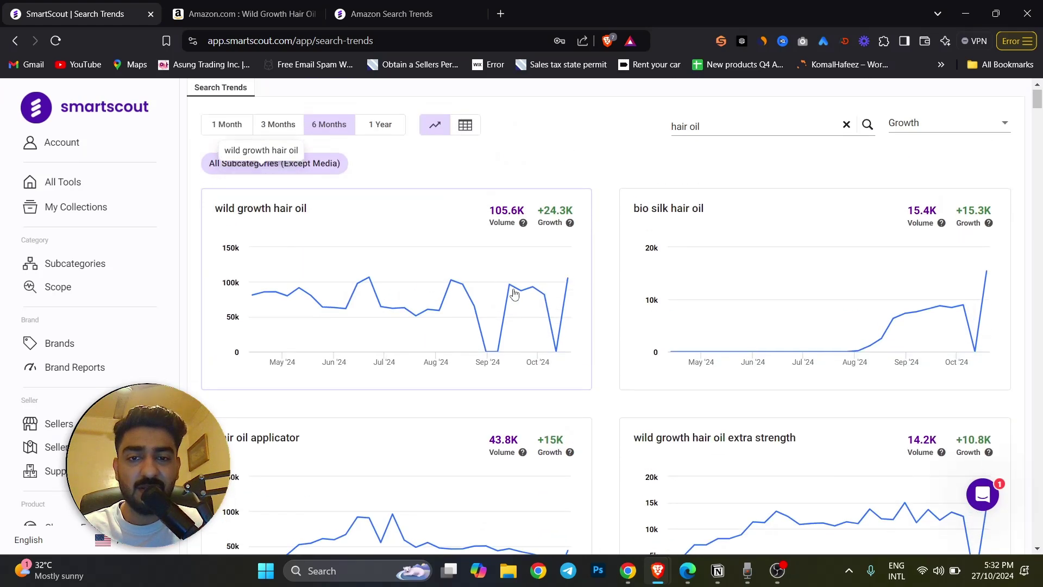
mouse_move(548, 310)
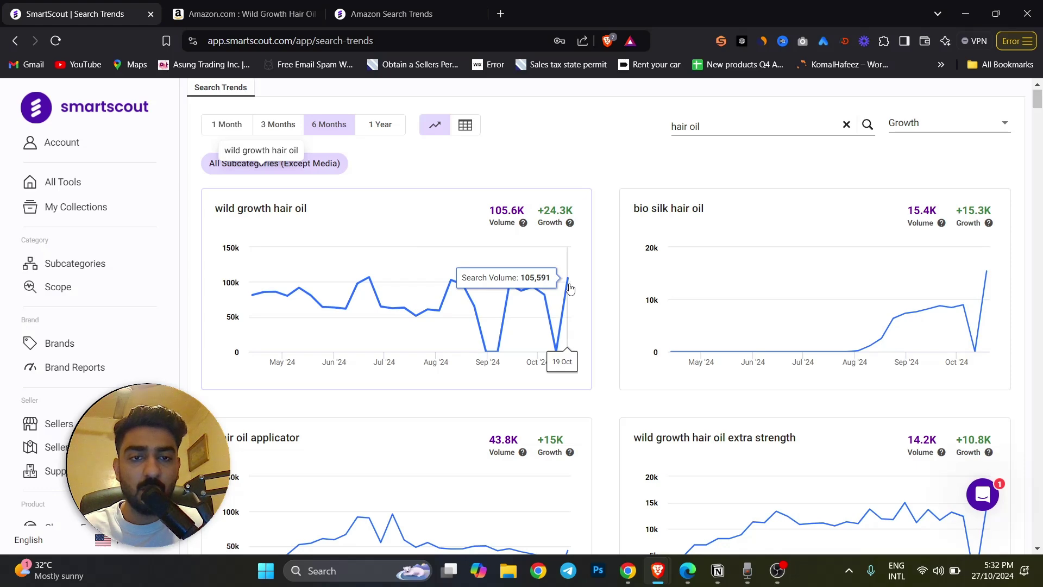
scroll(570, 288, "down", 7)
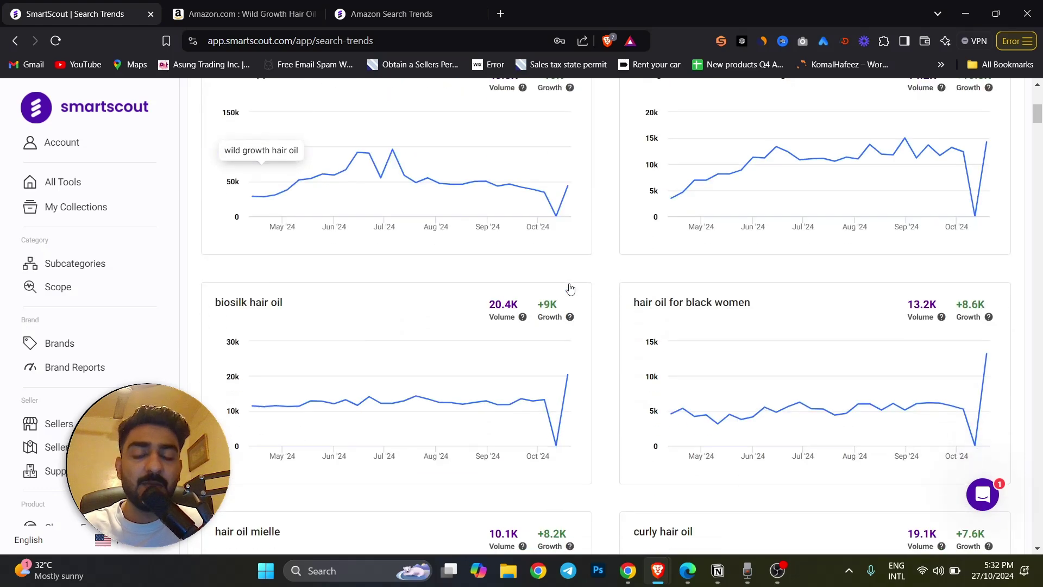
Examine the volume and growth of further hair oil trends, from "biosilk hair oil" to "mille hair oil".
scroll(570, 289, "down", 4)
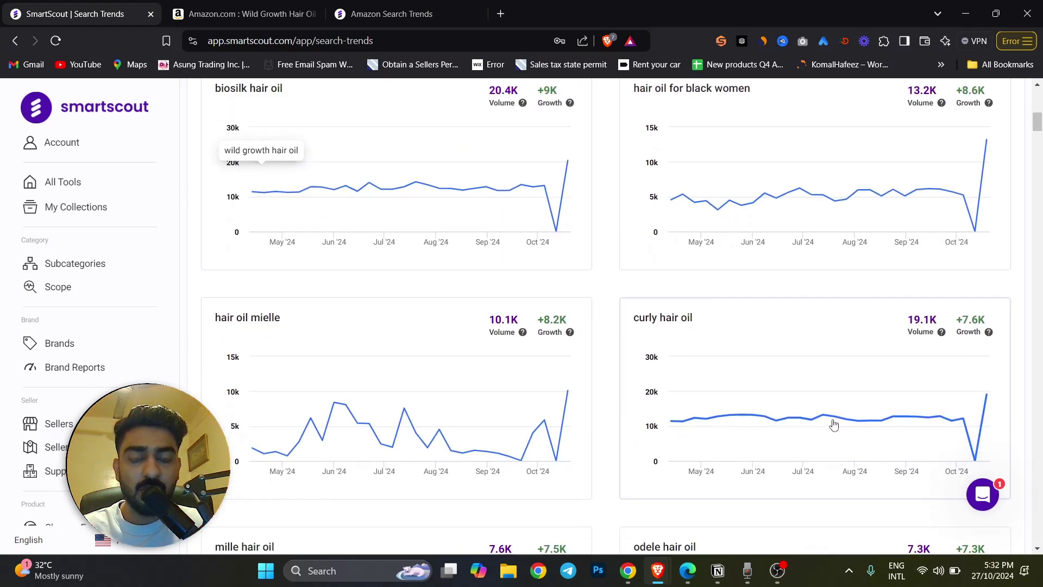
scroll(938, 425, "down", 6)
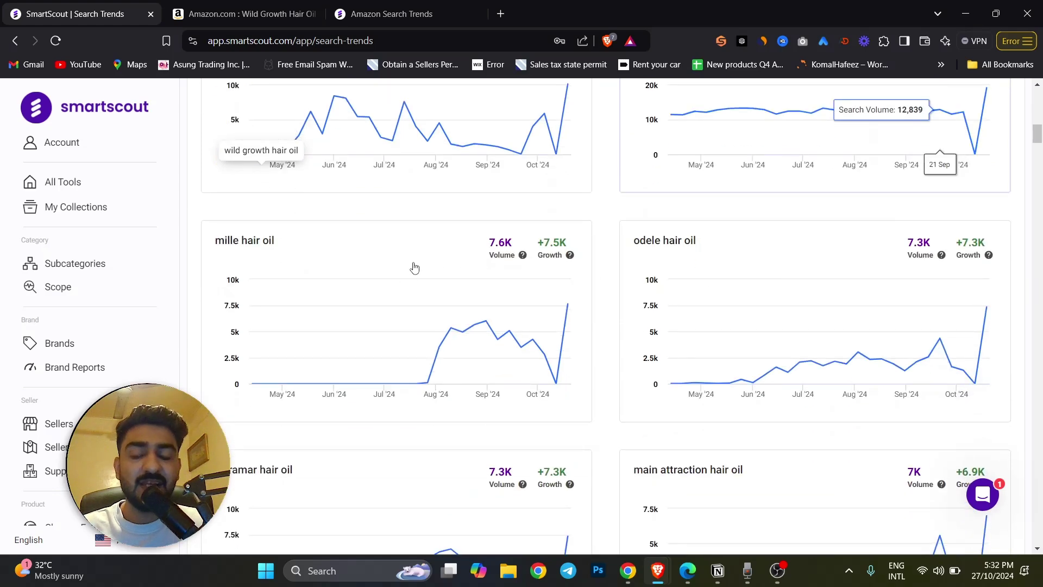
scroll(414, 267, "up", 6)
scroll(414, 267, "up", 6)
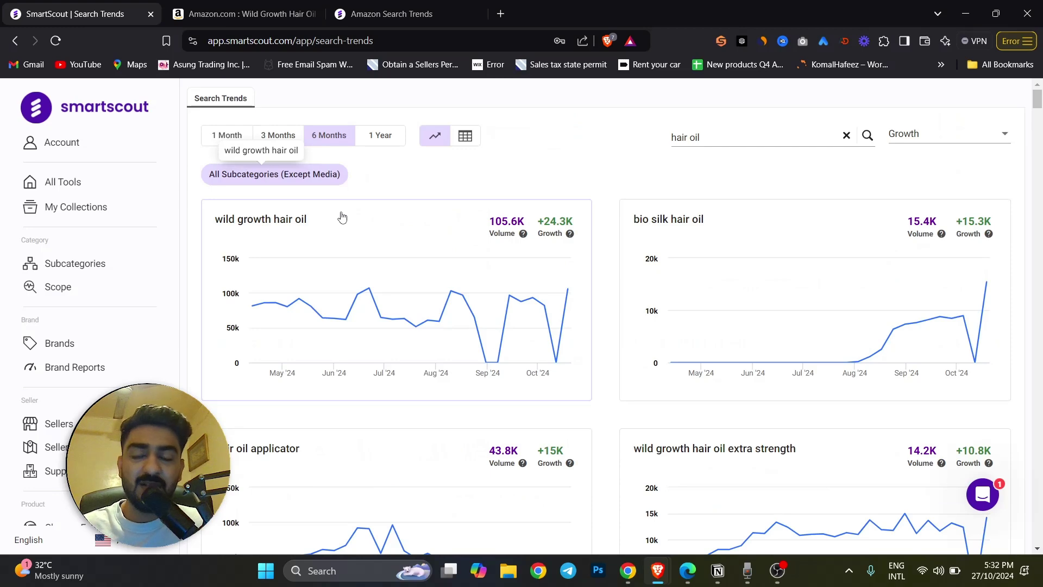
Restrict the search trends to the Beauty & Personal Care category only and clear the "hair oil" search term.
left_click(275, 175)
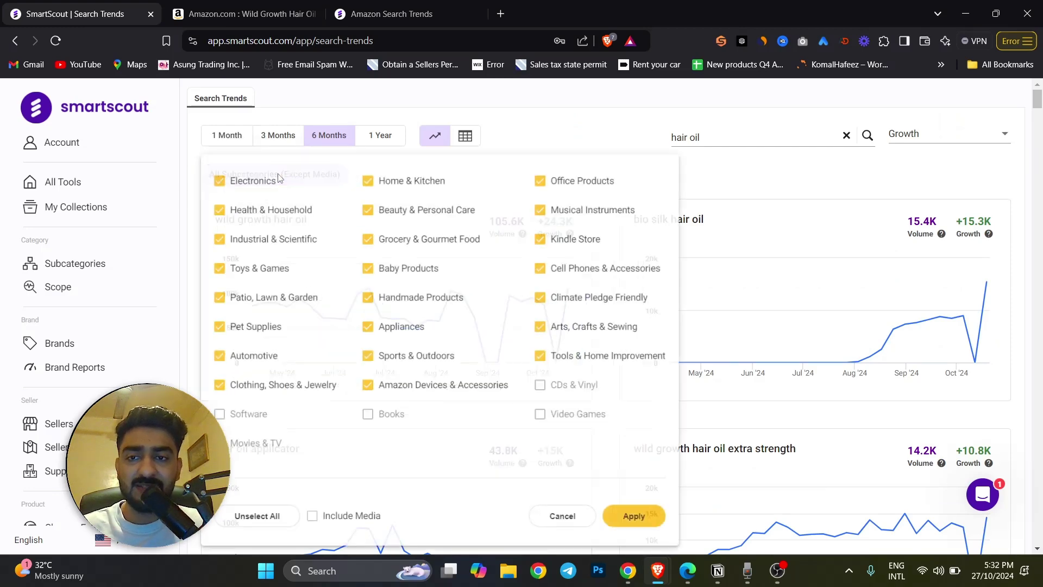
double_click(229, 393)
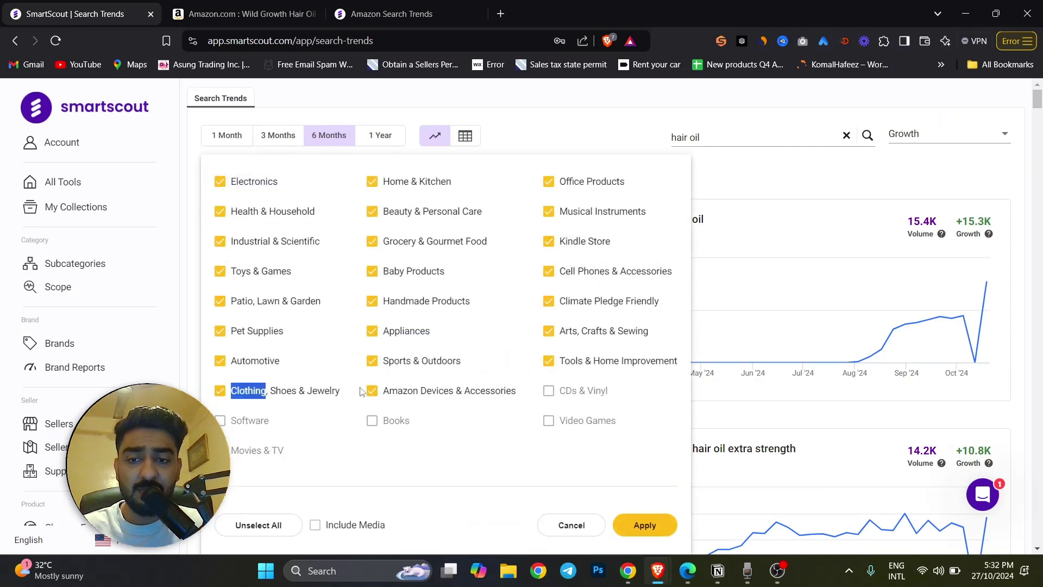
left_click(371, 390)
left_click(372, 360)
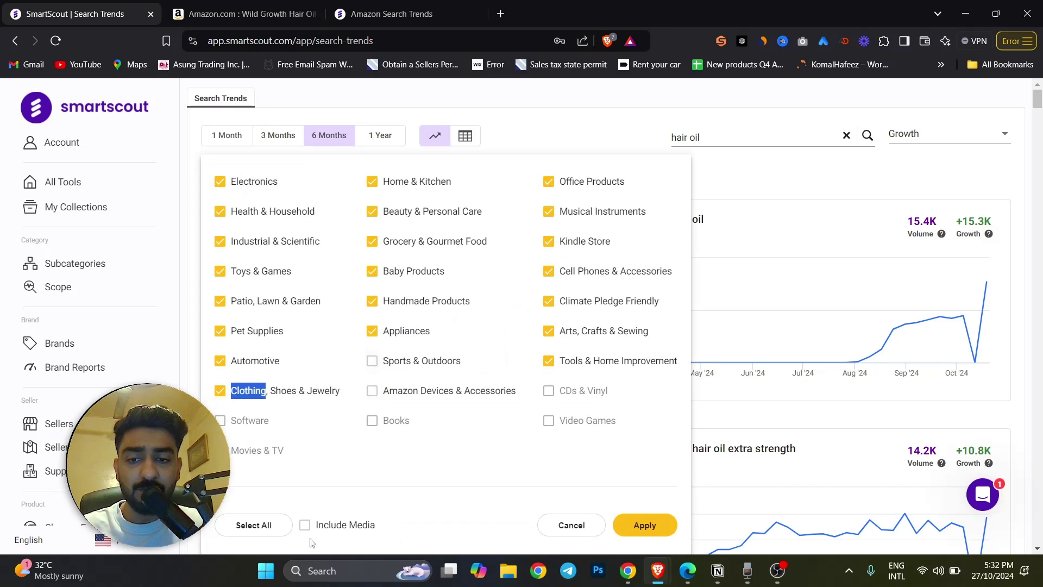
left_click(274, 533)
left_click(246, 524)
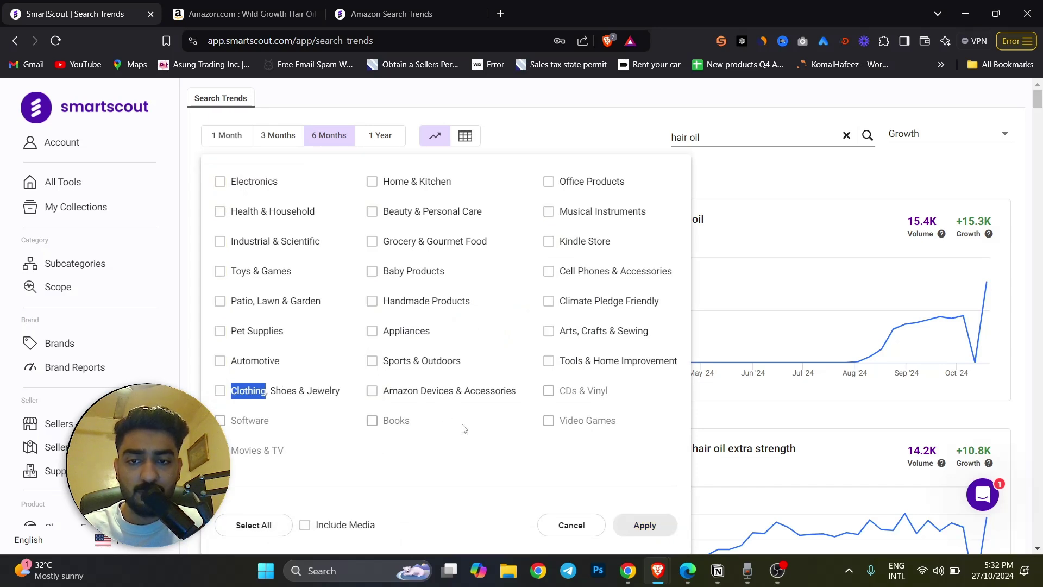
left_click(417, 217)
left_click(416, 213)
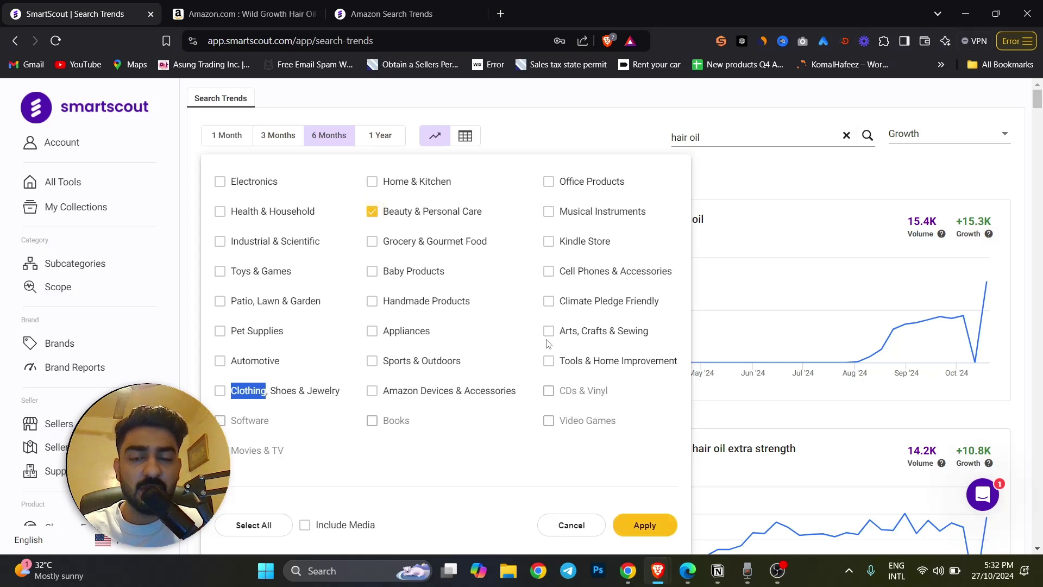
left_click(644, 525)
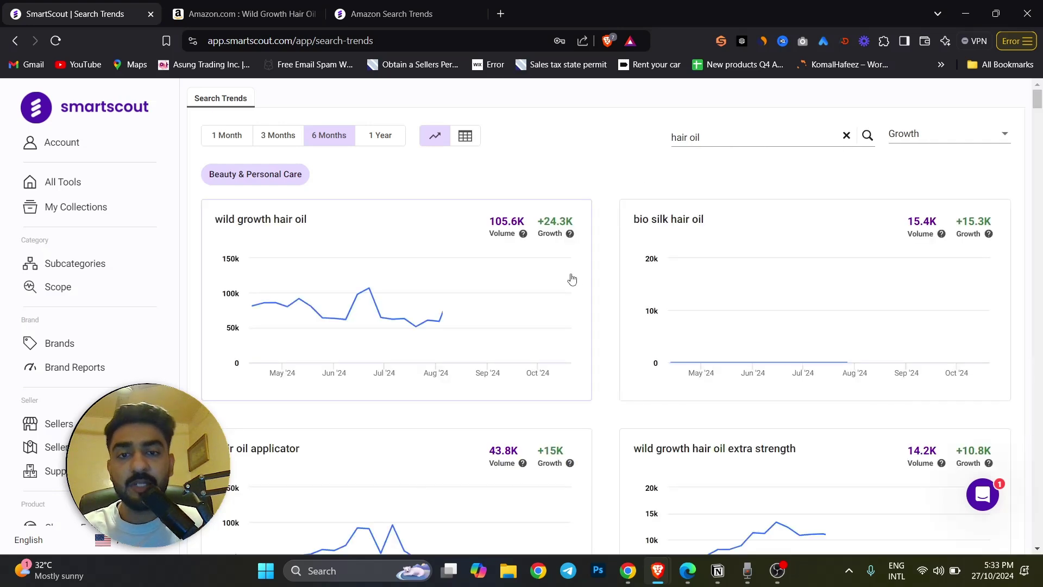
left_click(846, 136)
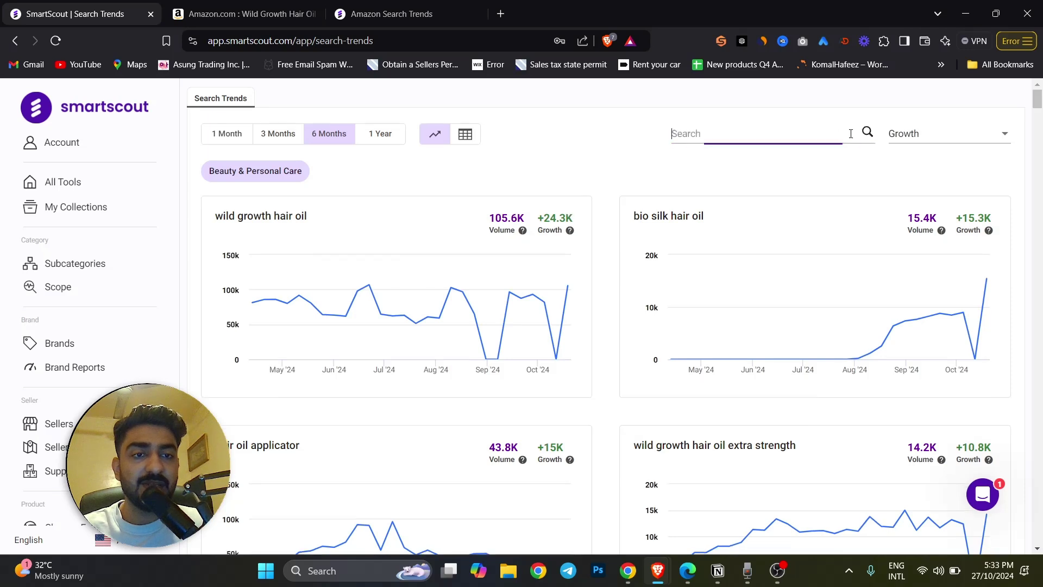
left_click(868, 134)
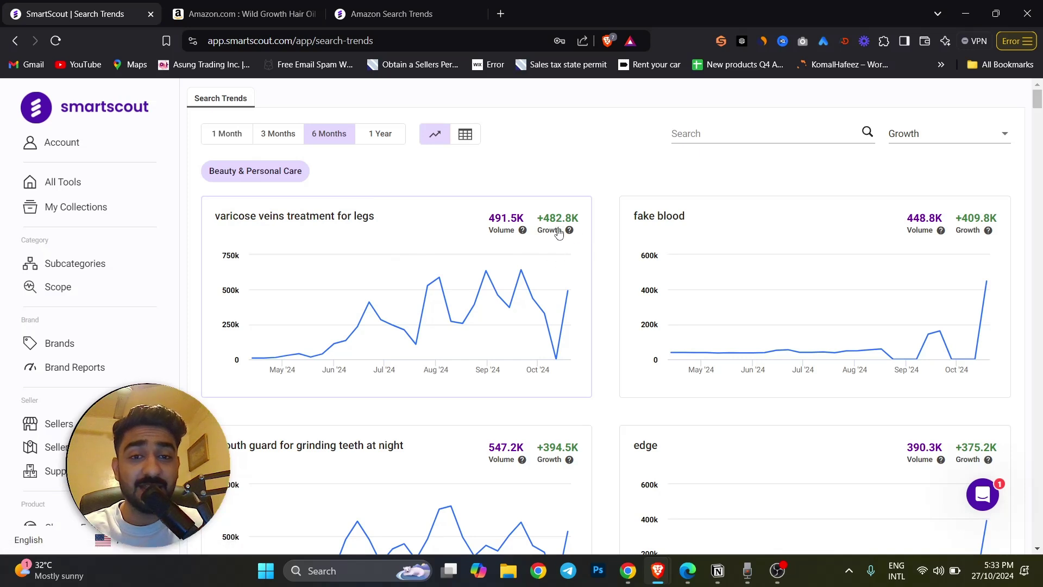
Open the Amazon results for "varicose veins treatment for legs" in place of the hair oil tab and review the listed products.
left_click(335, 220)
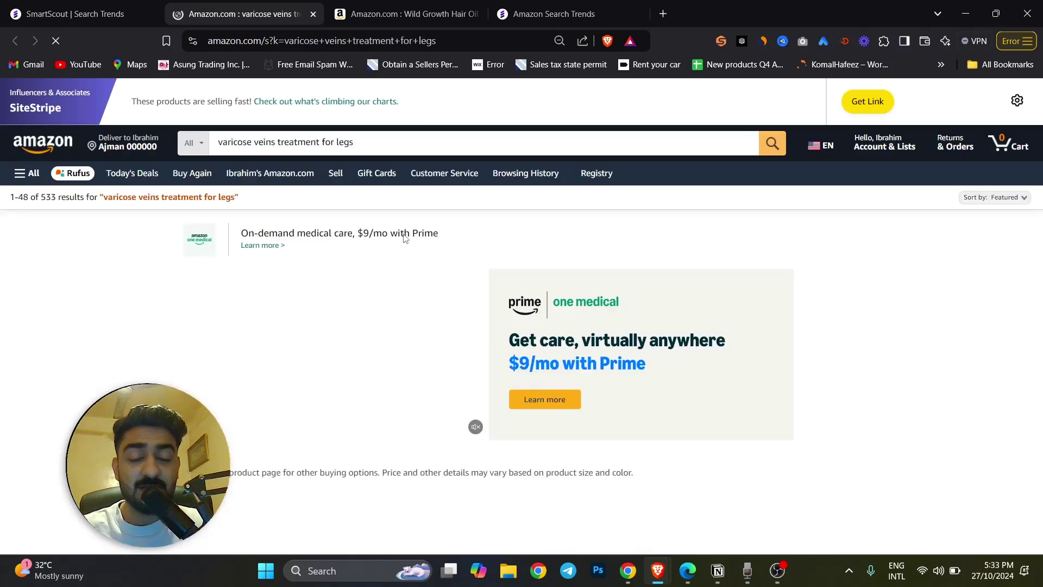
left_click(473, 16)
scroll(288, 227, "down", 5)
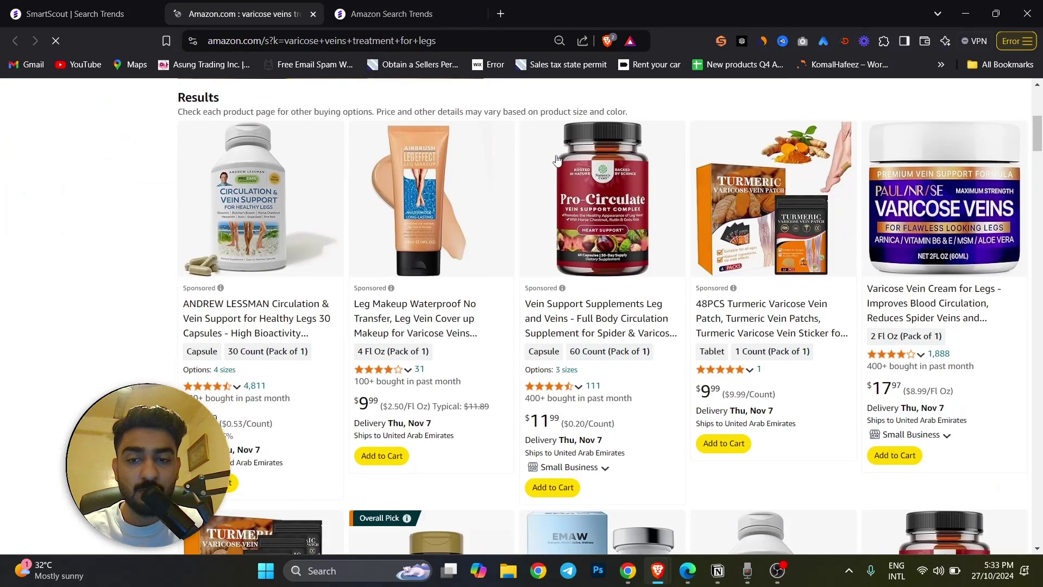
scroll(944, 284, "down", 6)
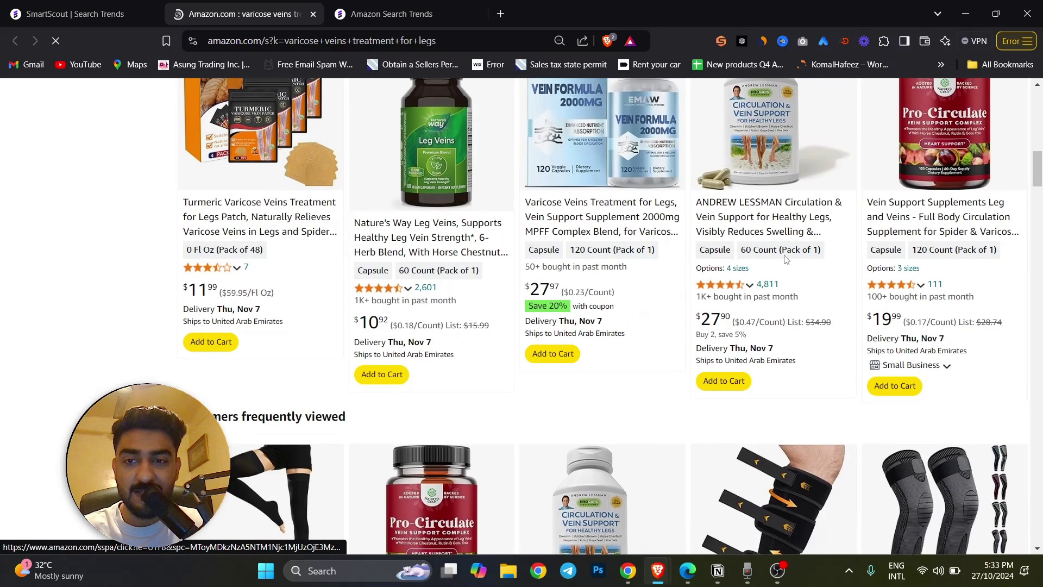
scroll(402, 306, "up", 5)
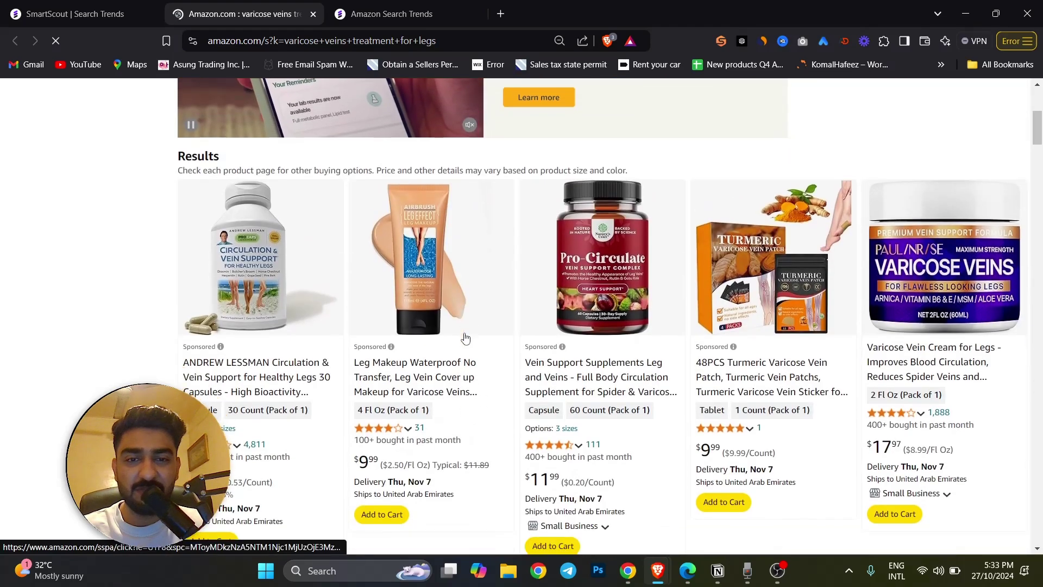
scroll(538, 334, "up", 5)
scroll(539, 333, "down", 5)
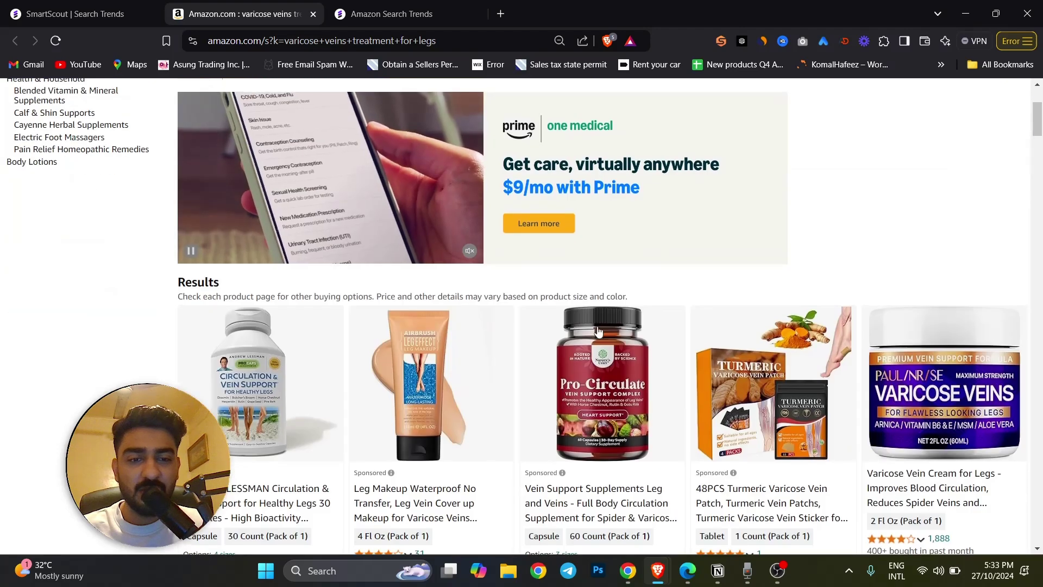
scroll(939, 316, "down", 7)
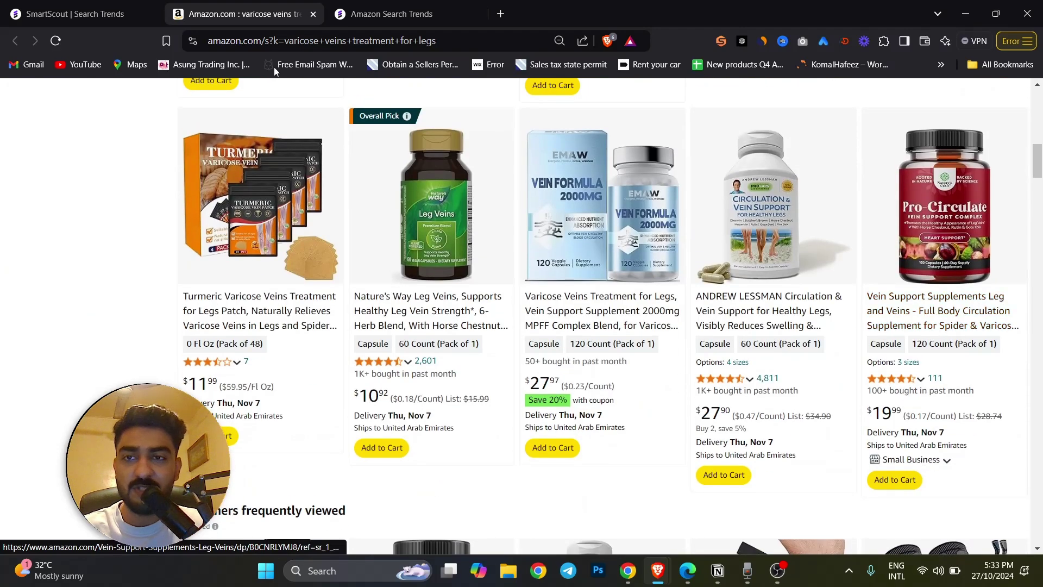
Return to Search Trends, briefly check the Amazon results for "fake blood", and browse further Beauty & Personal Care trends.
left_click(76, 14)
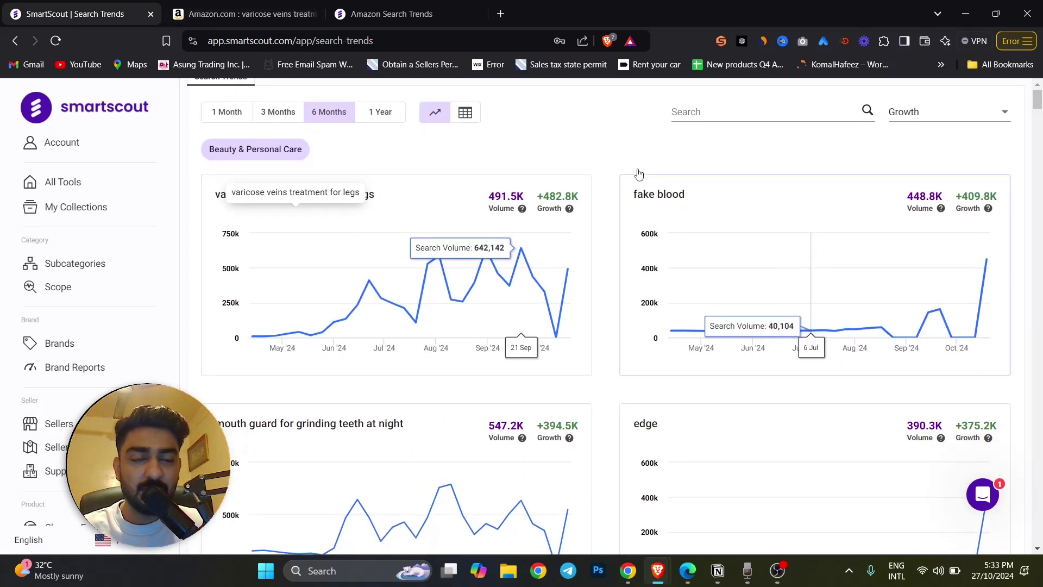
left_click(667, 199)
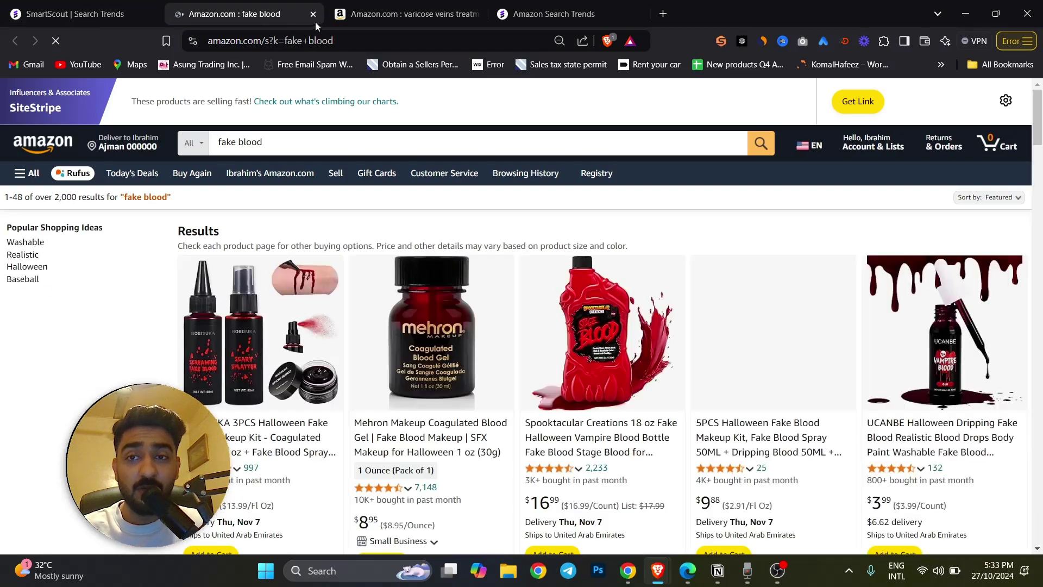
key("ctrl+w")
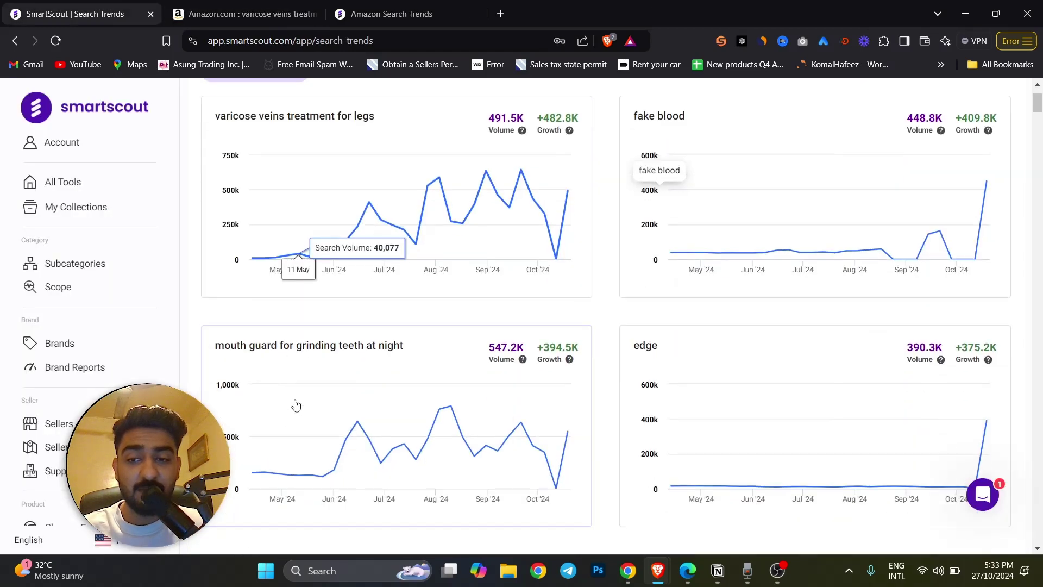
scroll(336, 359, "down", 3)
scroll(396, 305, "down", 2)
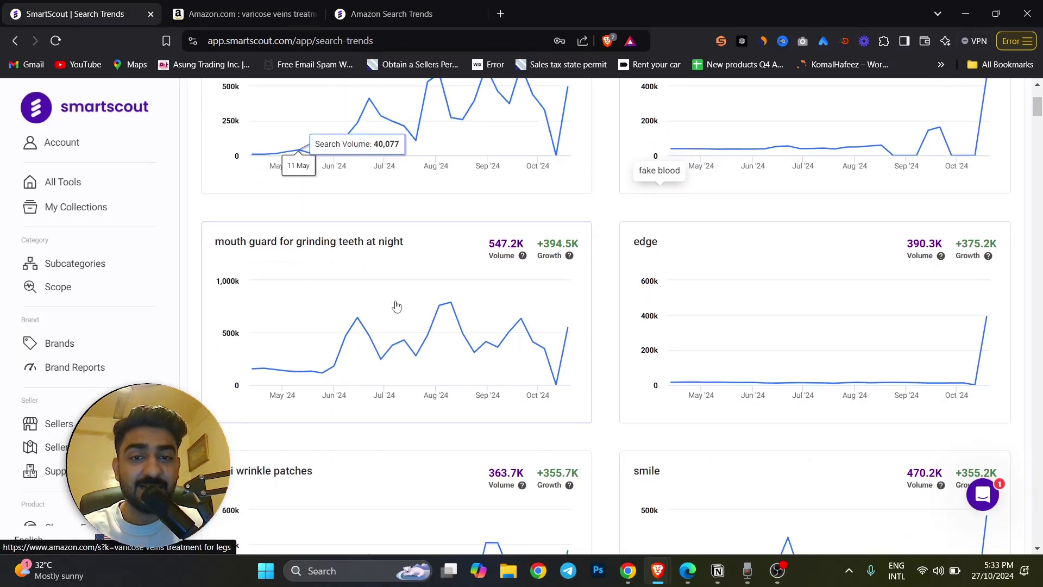
scroll(978, 266, "down", 5)
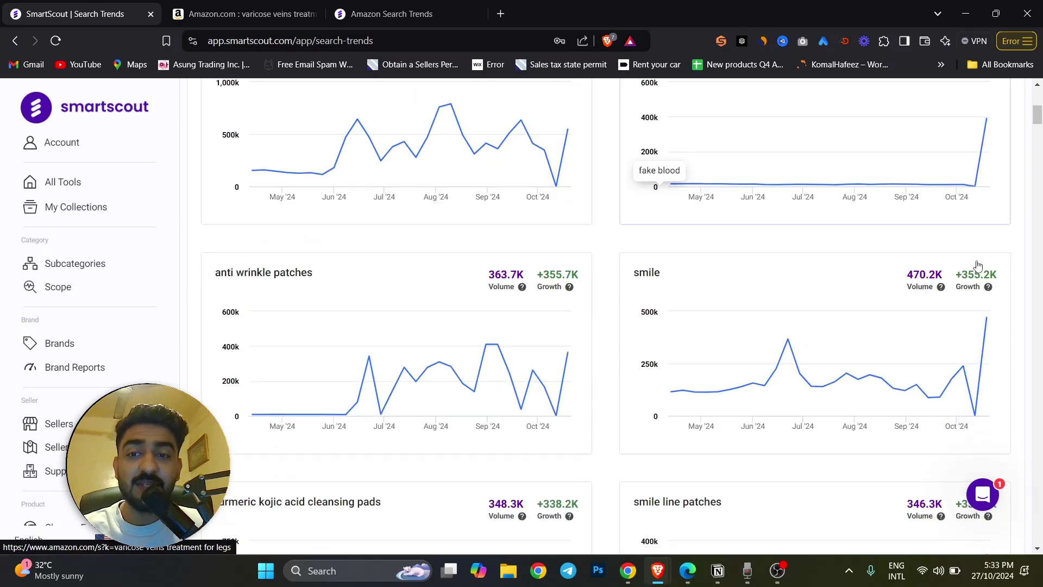
Switch to the Amazon varicose veins tab and search for the suggested term "mouth tape for sleeping".
left_click(245, 14)
scroll(399, 117, "up", 10)
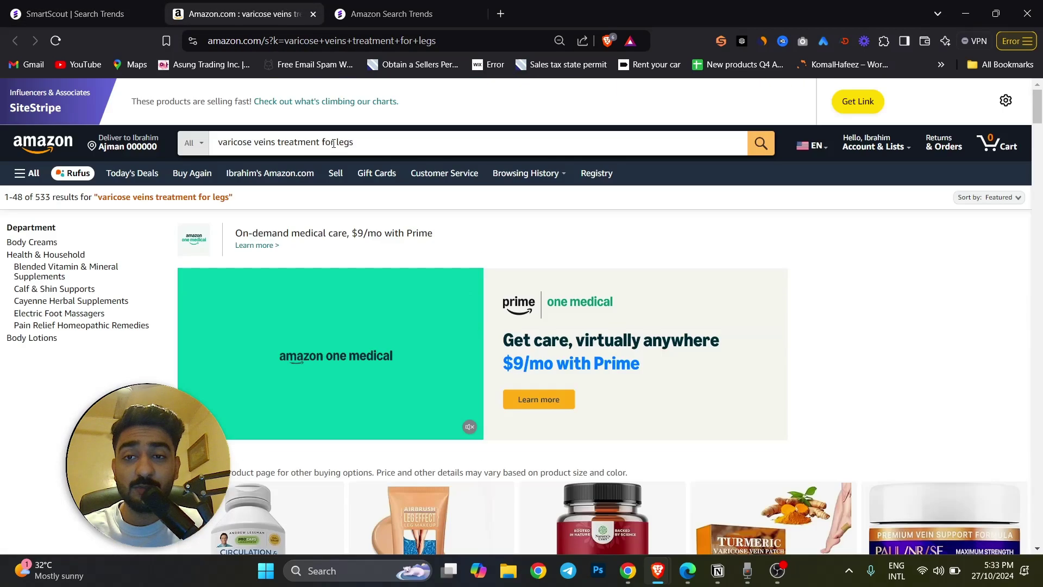
double_click(328, 142)
type("mout")
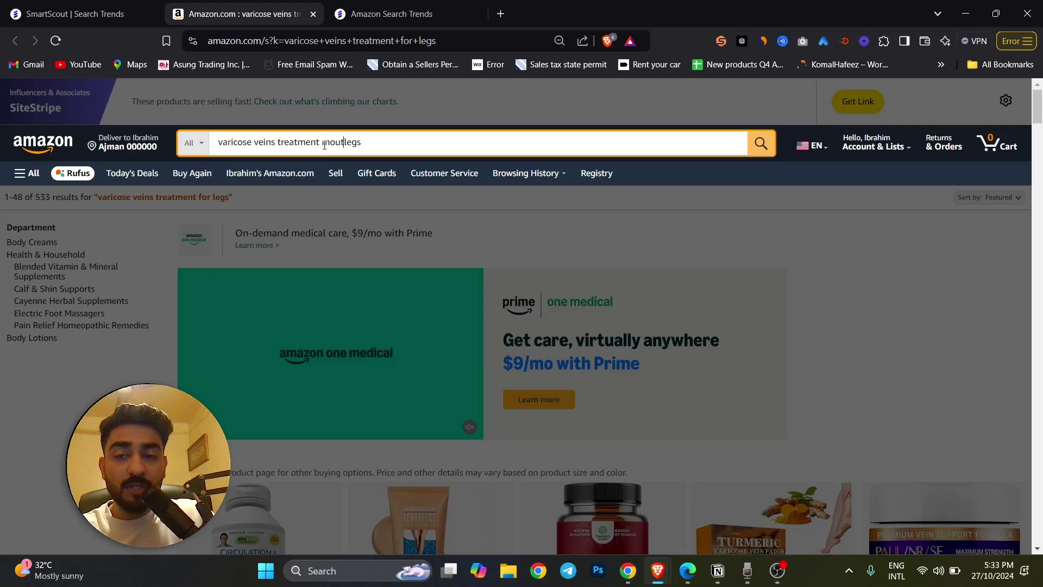
type("h p")
key("ctrl+a")
type("mouth pa")
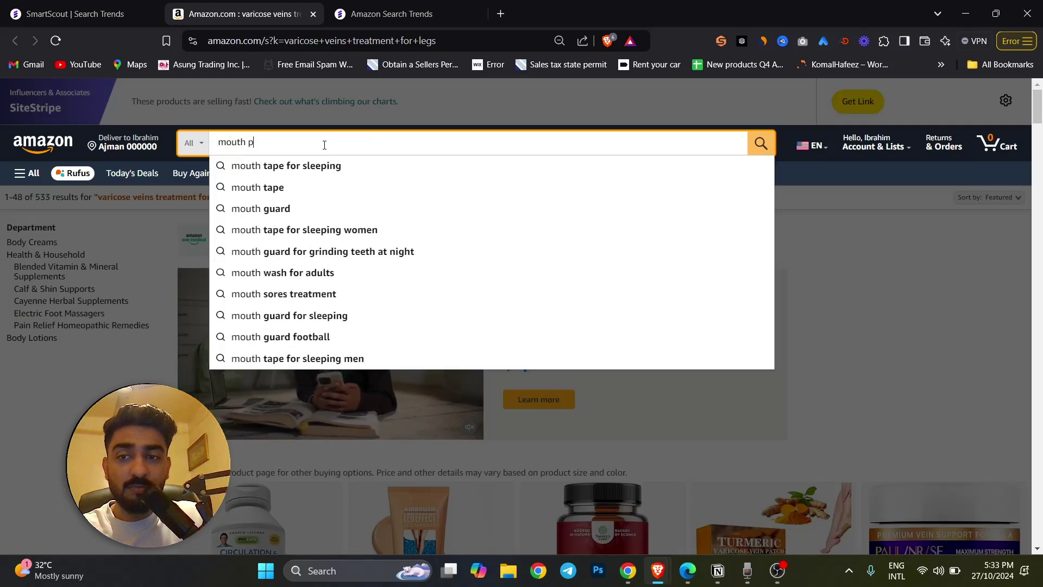
key("BackSpace")
key("BackSpace")
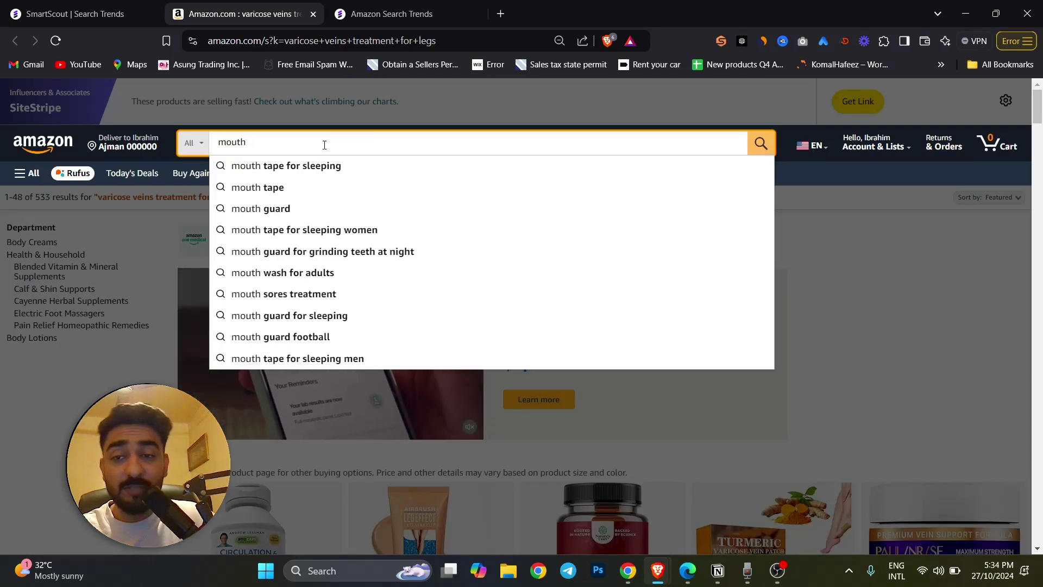
left_click(331, 165)
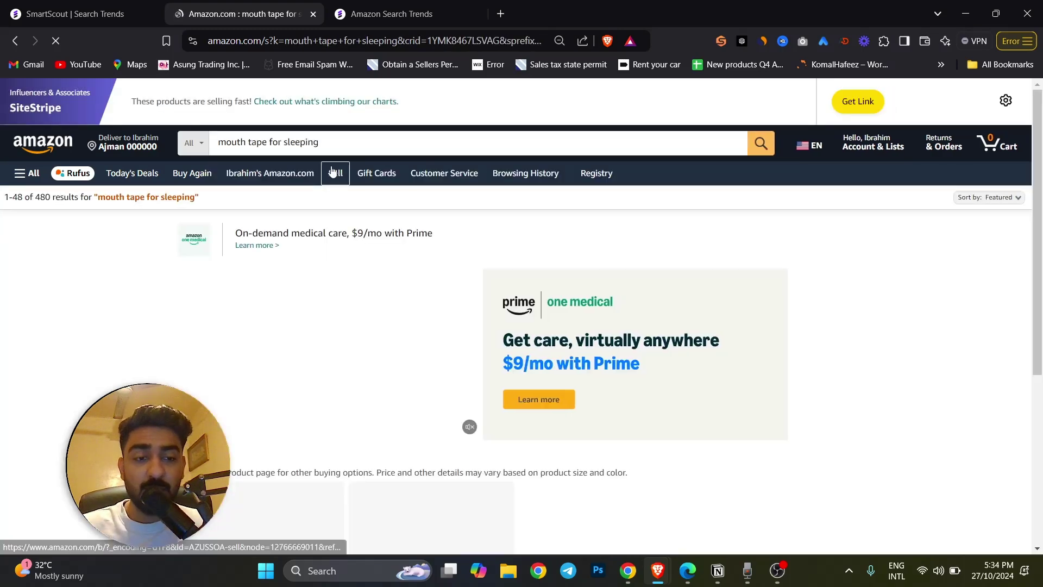
Review the mouth tape products in the Amazon results, comparing their prices, ratings and past-month purchases.
scroll(413, 266, "down", 5)
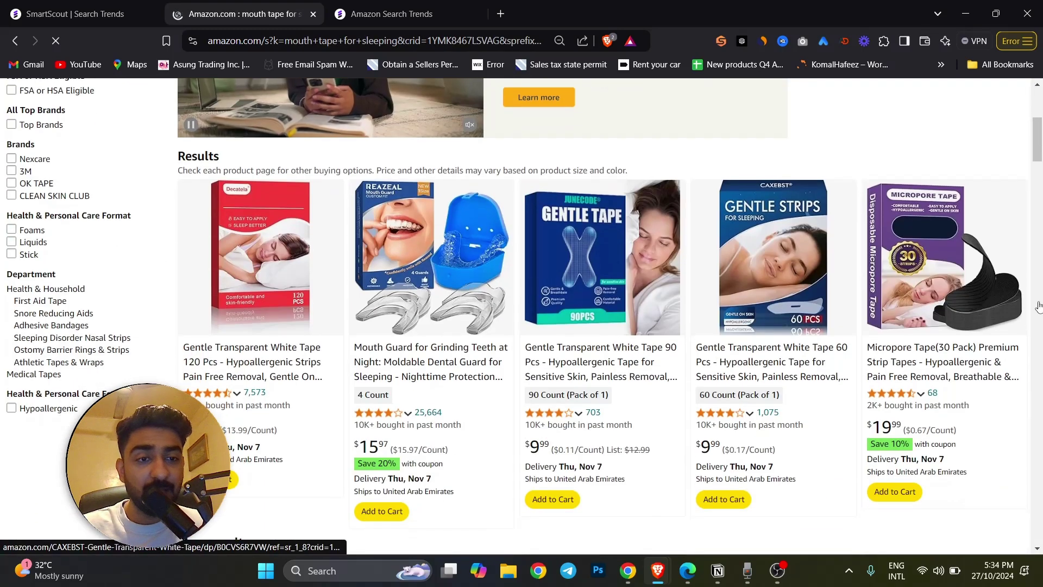
scroll(249, 354, "down", 3)
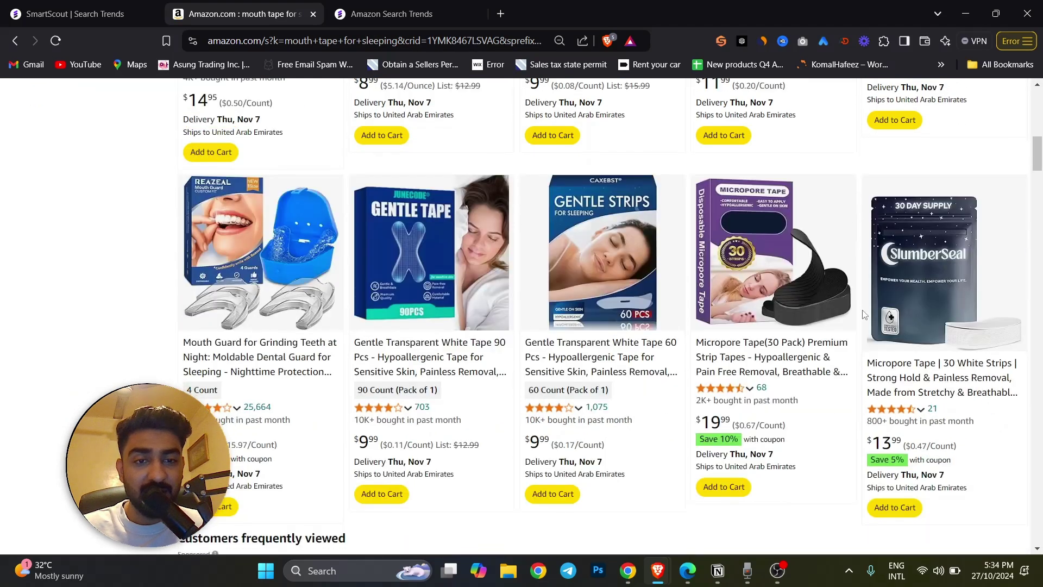
scroll(864, 315, "down", 6)
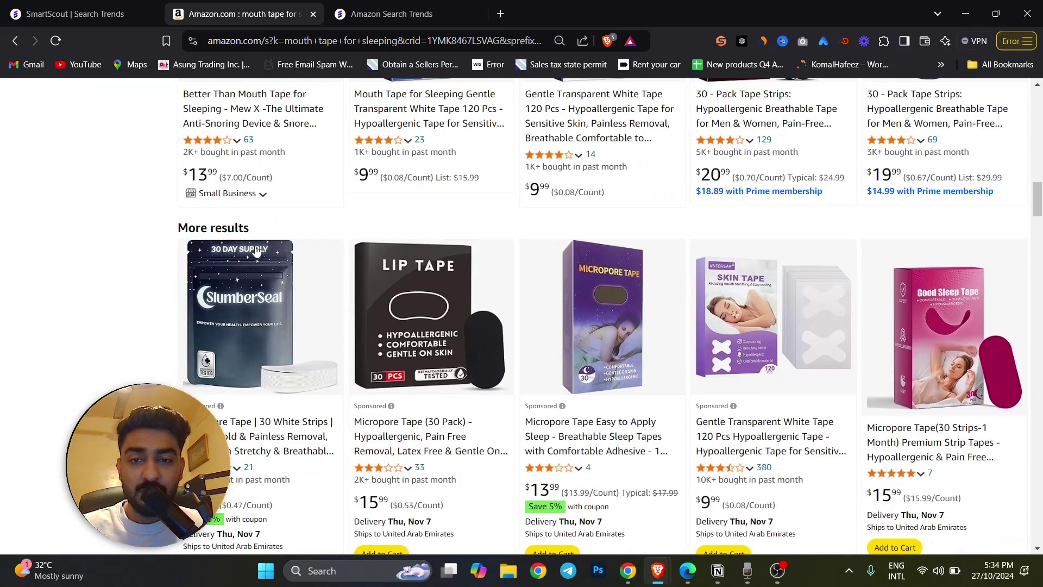
scroll(255, 251, "down", 8)
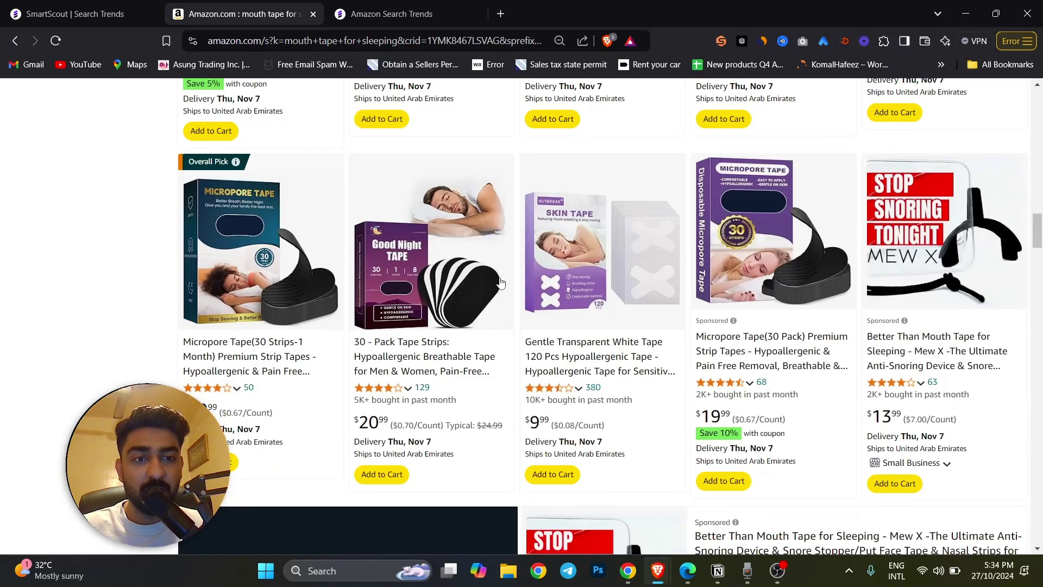
scroll(507, 266, "down", 2)
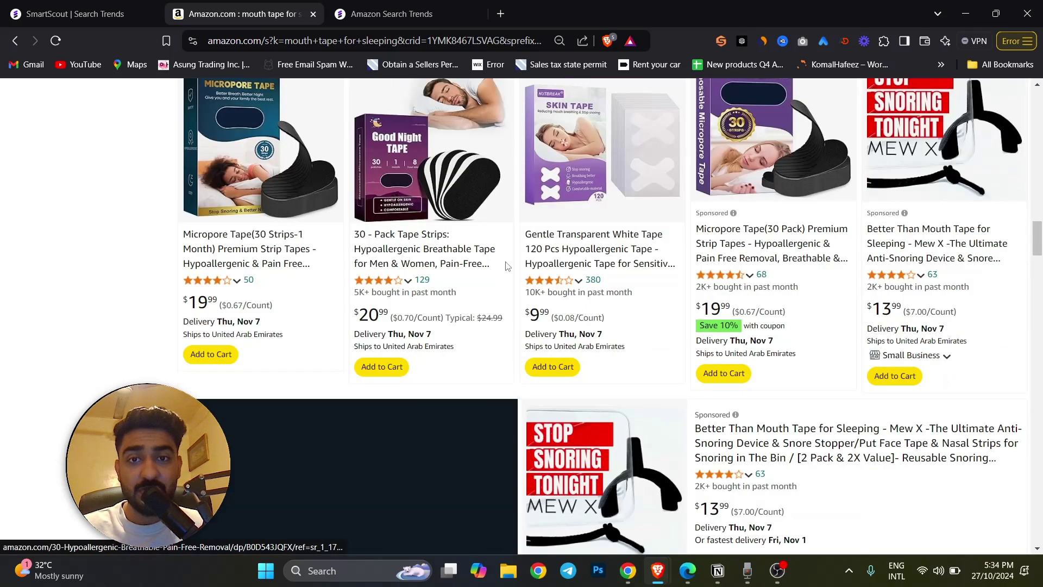
scroll(506, 266, "down", 10)
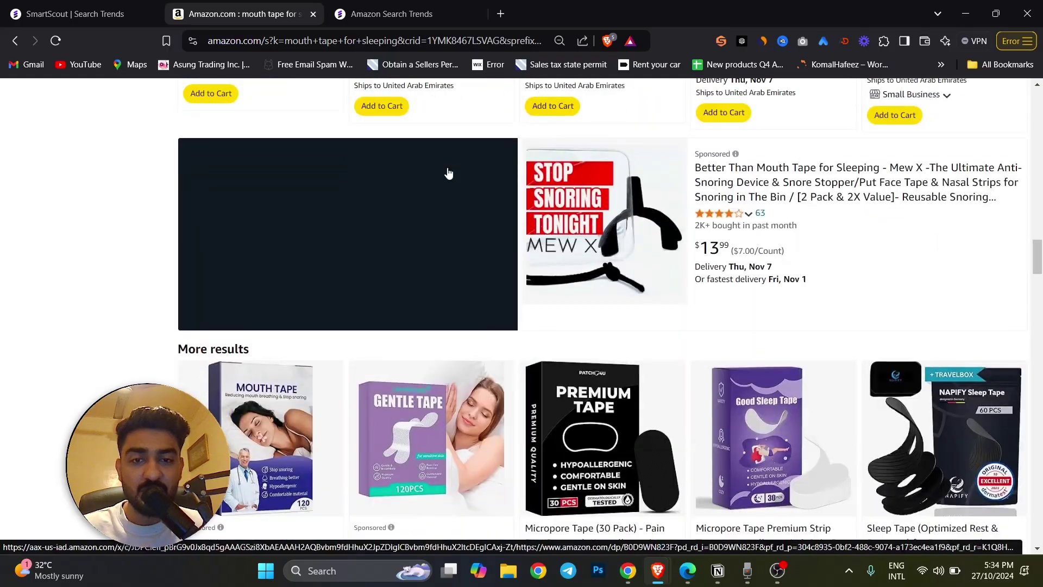
scroll(448, 172, "up", 3)
scroll(448, 173, "down", 5)
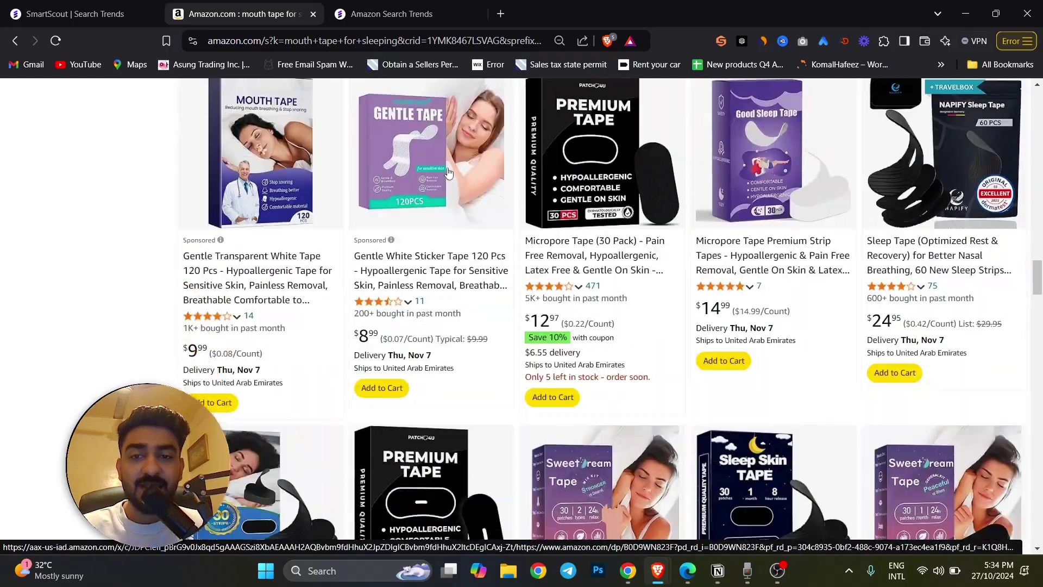
scroll(448, 173, "up", 15)
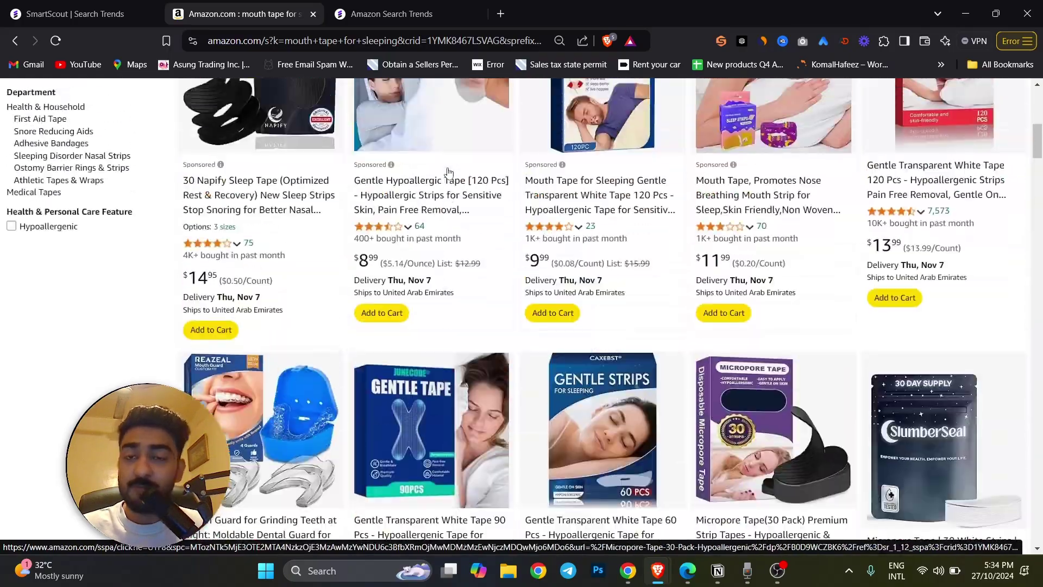
Close the Amazon mouth tape results and the extra Amazon Search Trends tab, leaving only the SmartScout Search Trends page open.
scroll(447, 172, "up", 4)
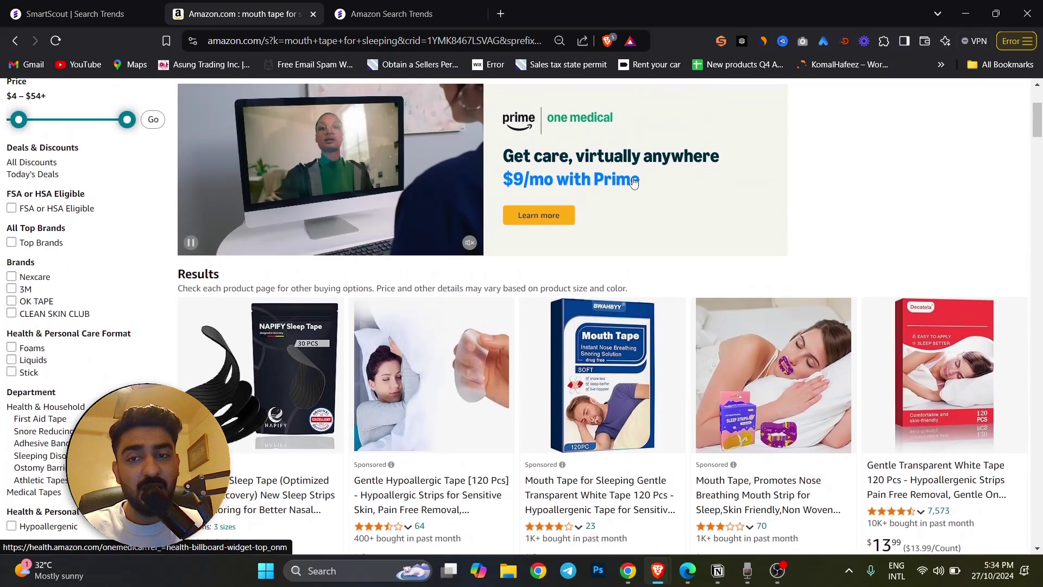
scroll(644, 185, "up", 2)
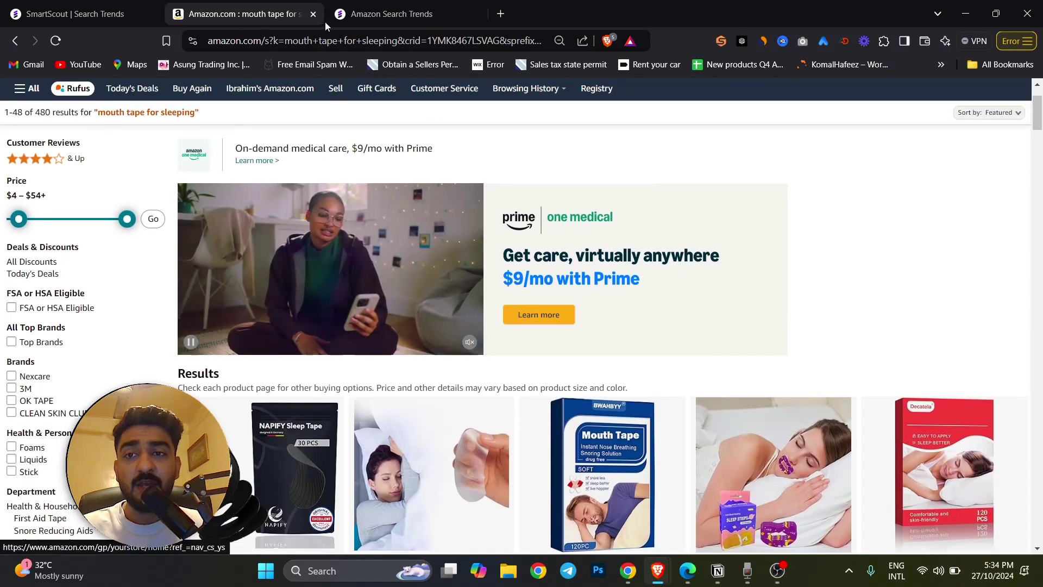
left_click(314, 15)
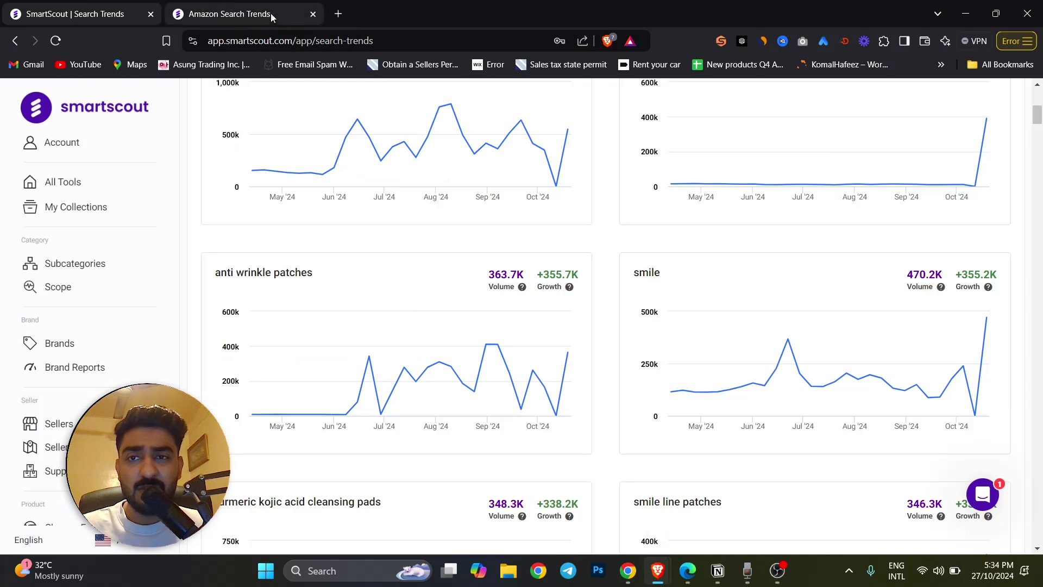
left_click(314, 15)
Go back to the start of the Beauty & Personal Care search trends and look over the first trend charts.
scroll(63, 384, "down", 1)
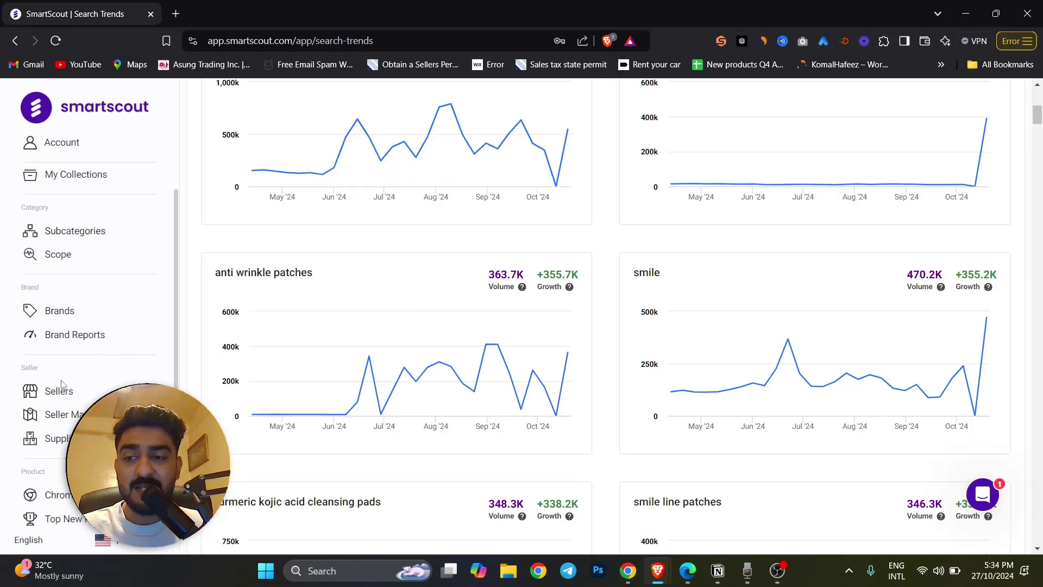
scroll(122, 341, "up", 1)
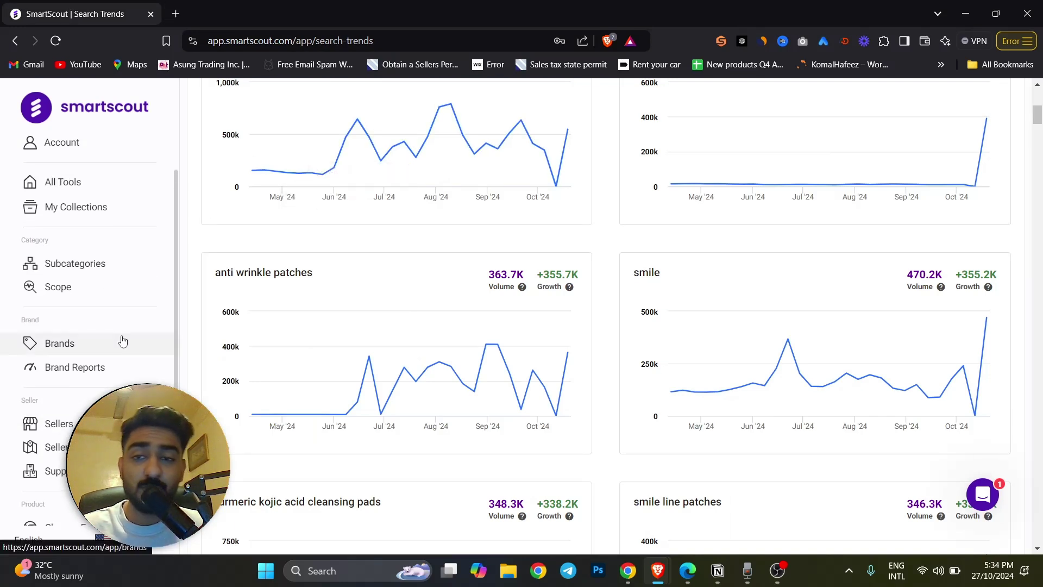
scroll(447, 321, "up", 7)
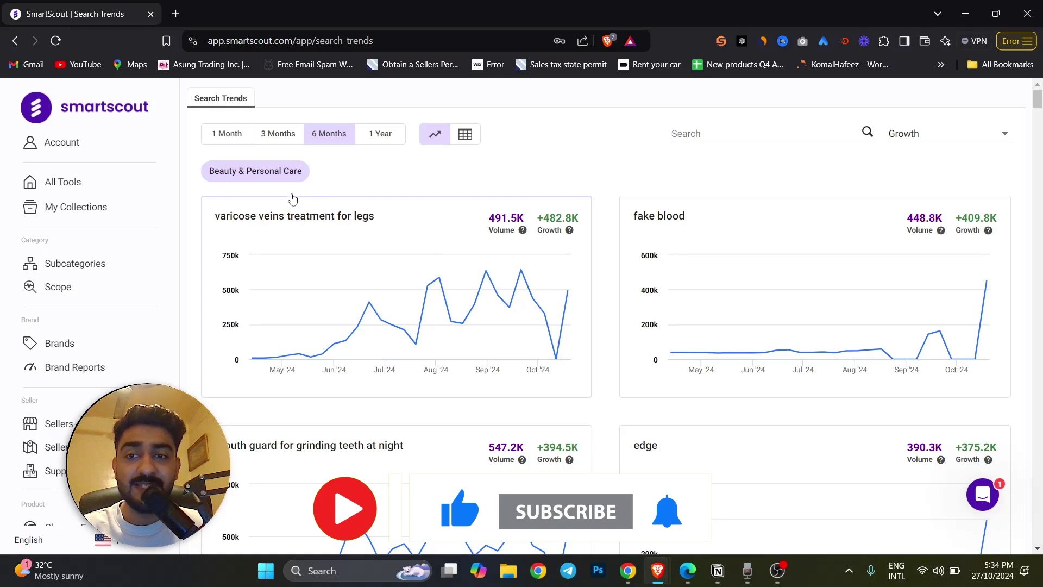
scroll(325, 223, "down", 1)
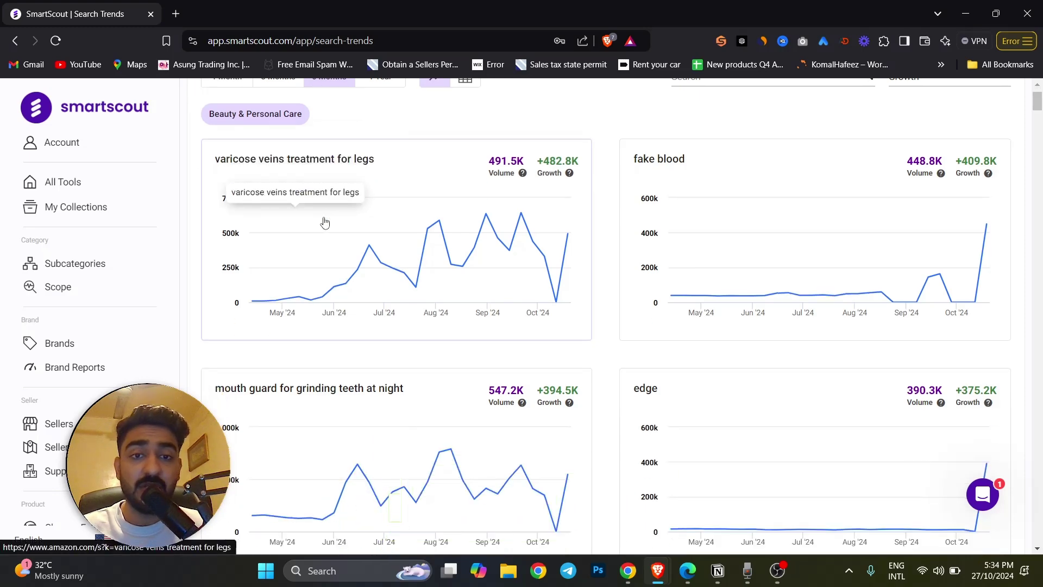
scroll(325, 223, "up", 1)
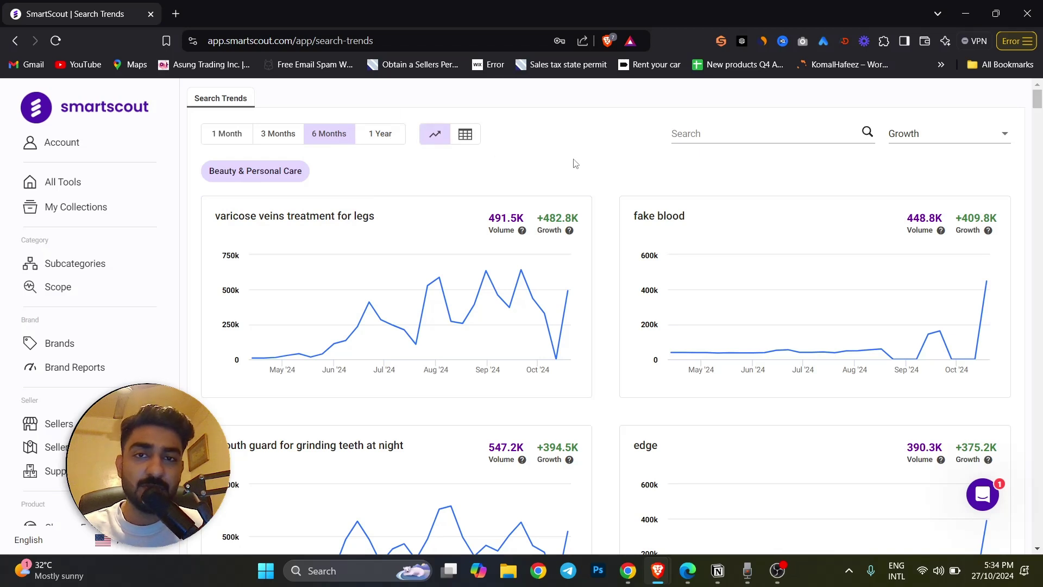
scroll(576, 164, "down", 1)
scroll(370, 201, "up", 1)
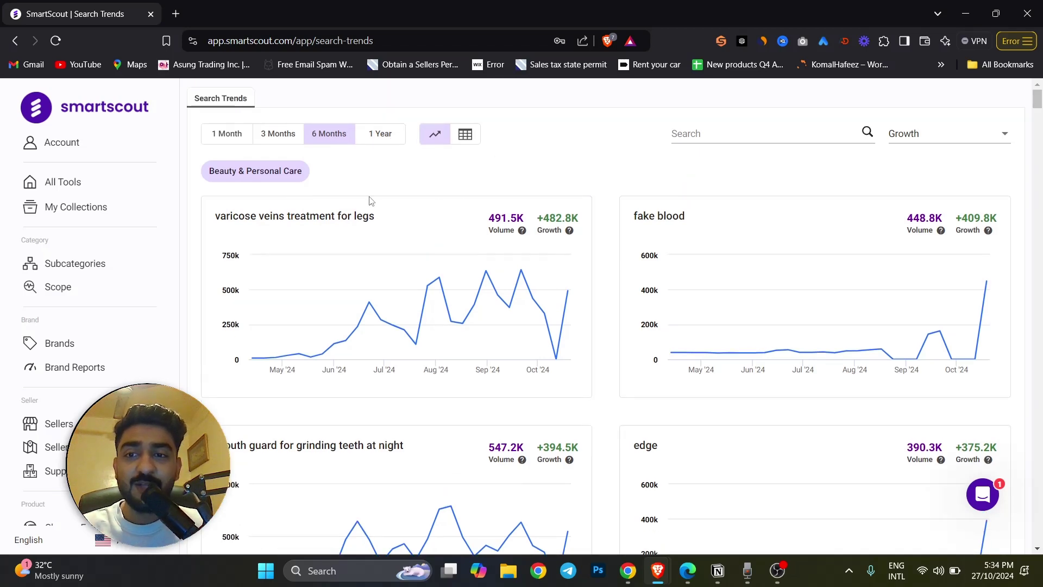